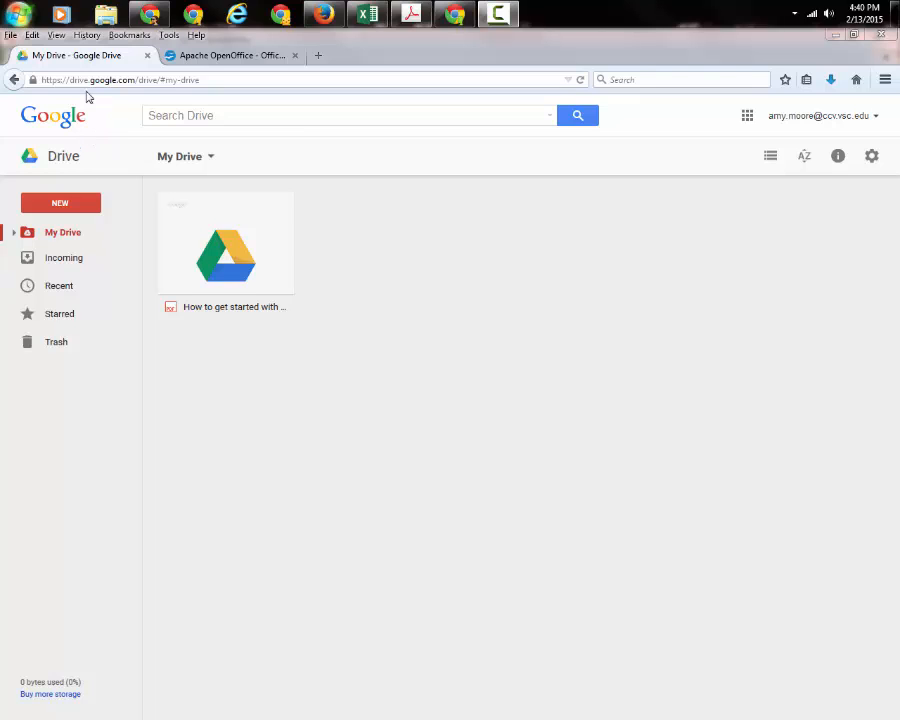
# In Windows Explorer, browse Computer › Big 3T (E:) › CCV video and open the Week1 folder.
pyautogui.click(15, 17)
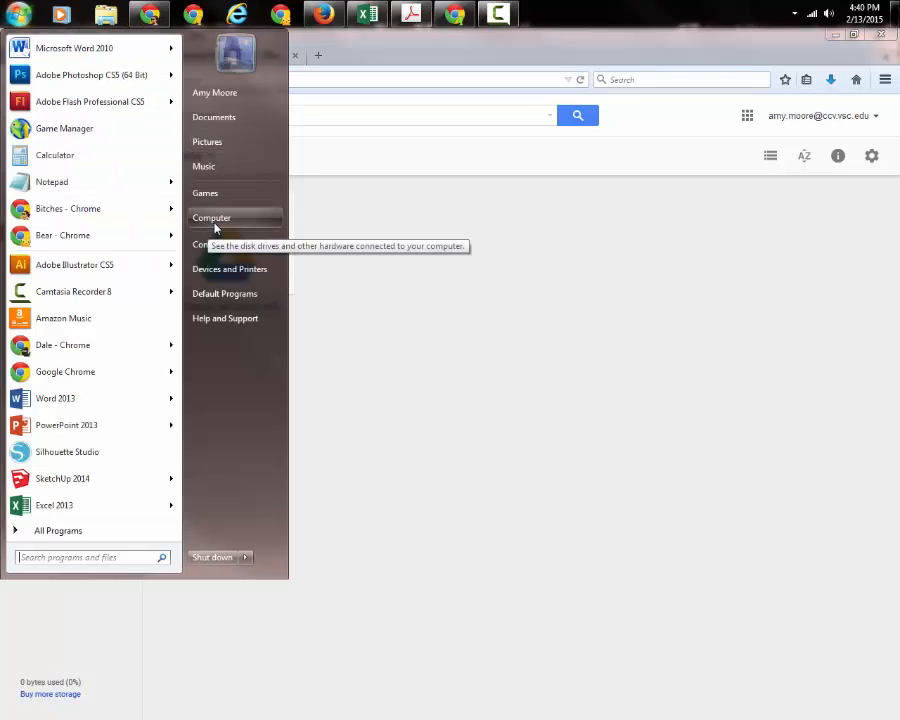
pyautogui.click(215, 219)
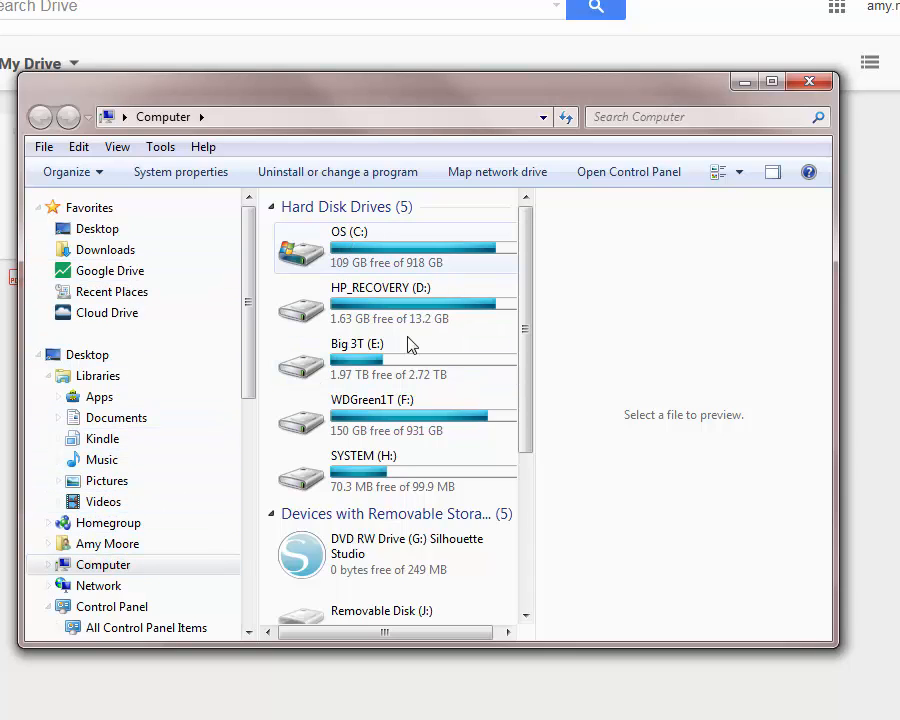
pyautogui.click(48, 565)
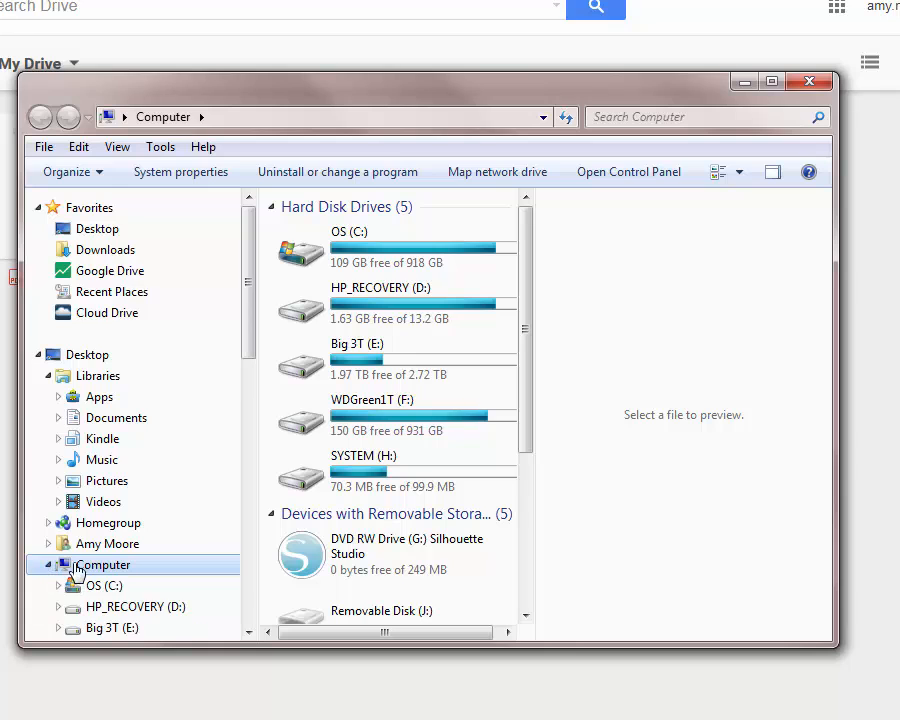
pyautogui.moveTo(241, 335); pyautogui.dragTo(233, 414)
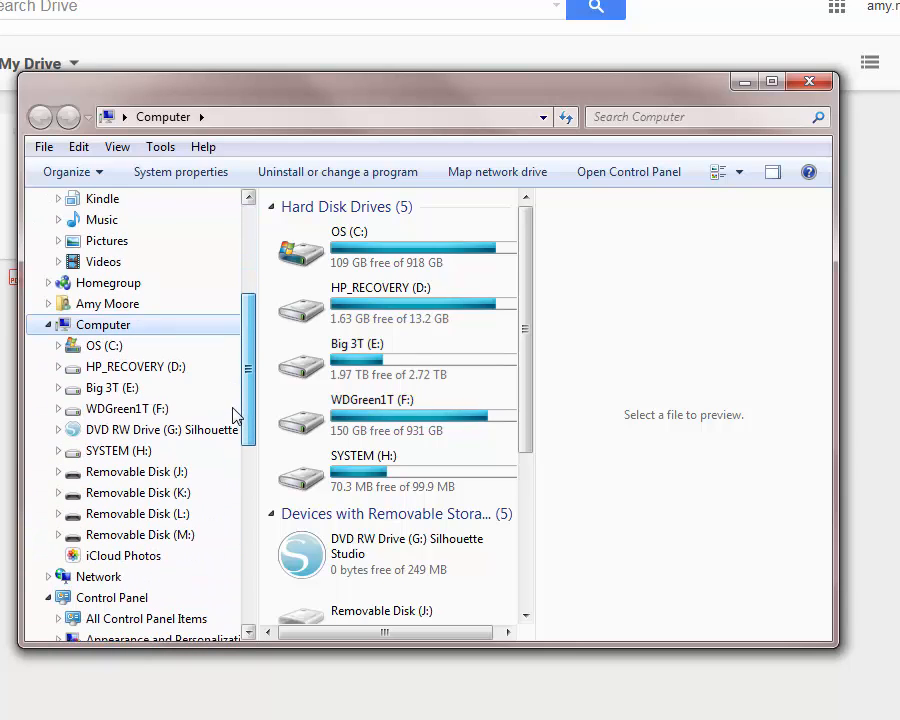
pyautogui.click(106, 388)
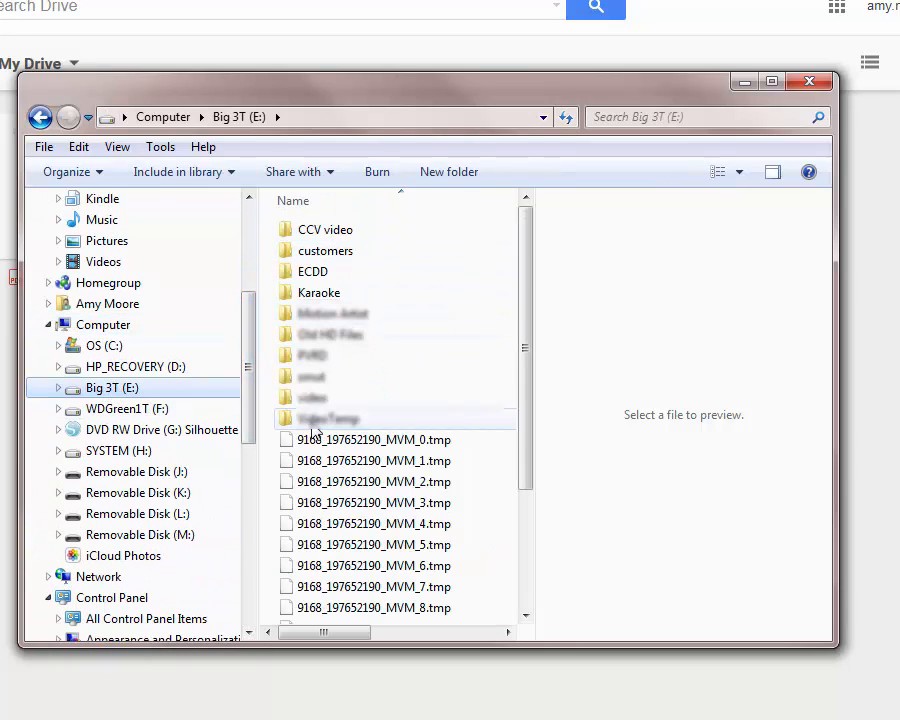
pyautogui.click(58, 388)
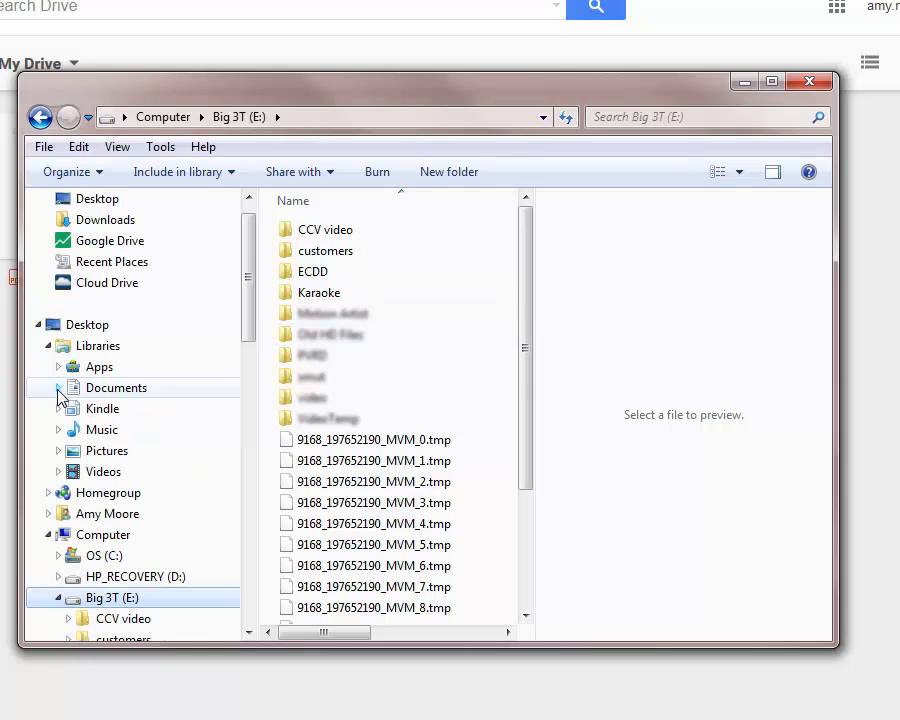
pyautogui.moveTo(250, 328); pyautogui.dragTo(247, 409)
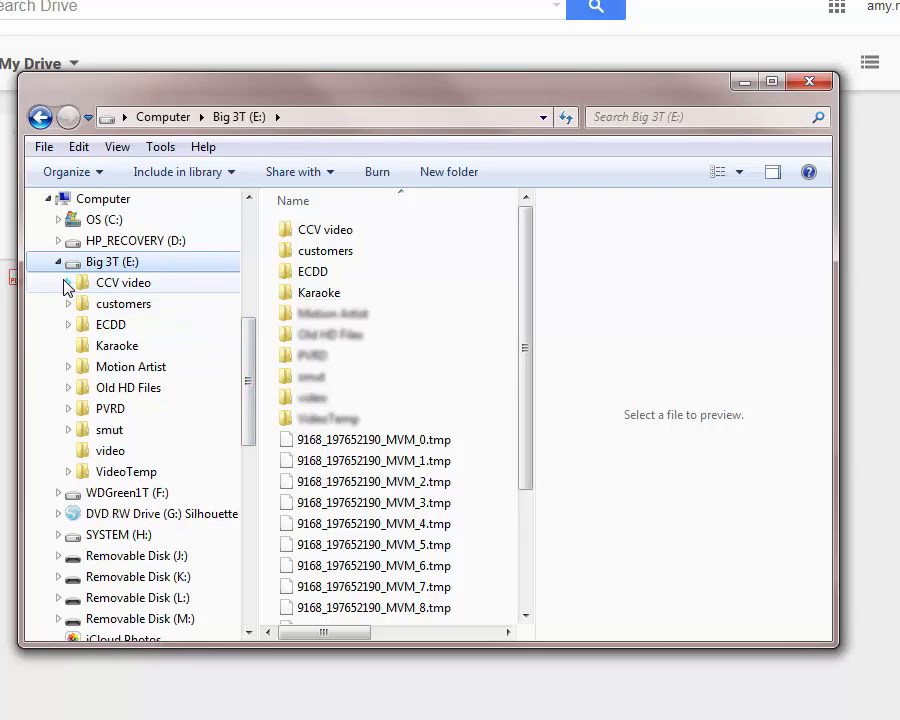
pyautogui.click(69, 284)
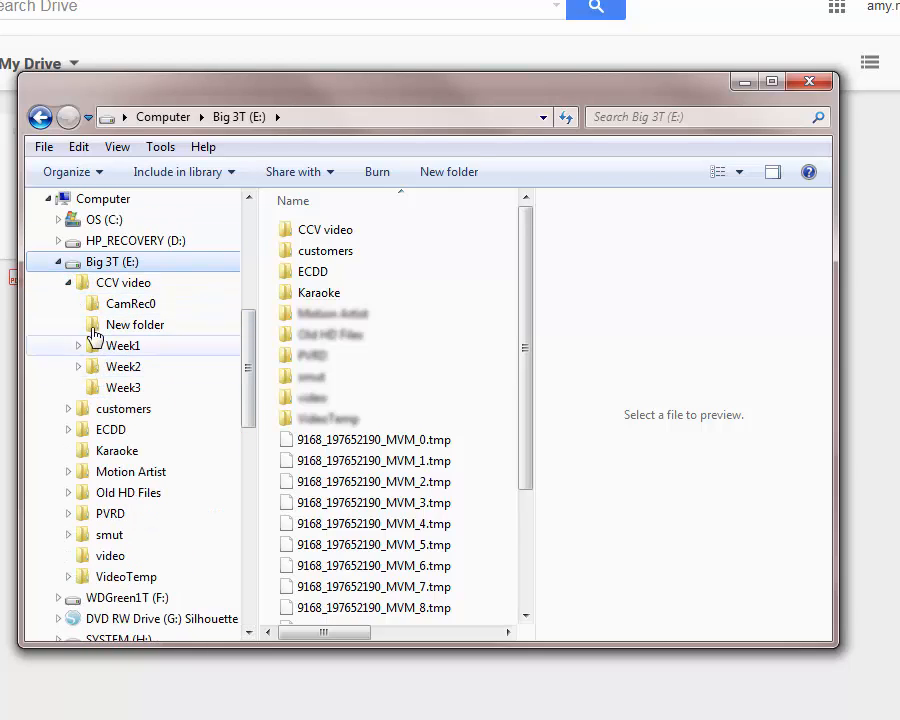
pyautogui.click(117, 347)
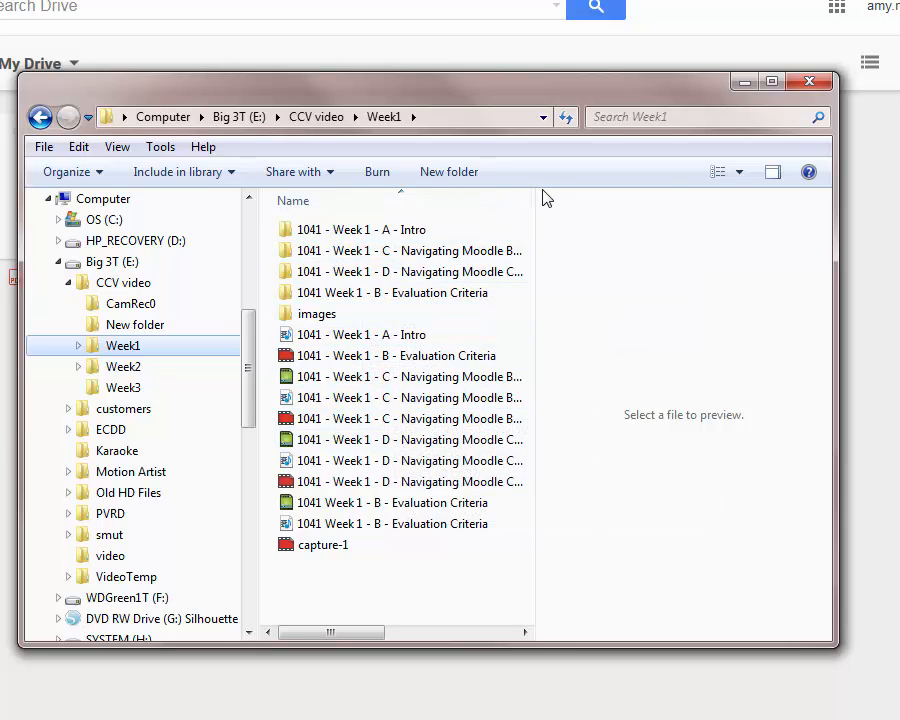
# Widen the Week1 file list to show Date modified, switch to Medium Icons, then close the window.
pyautogui.moveTo(535, 213); pyautogui.dragTo(818, 241)
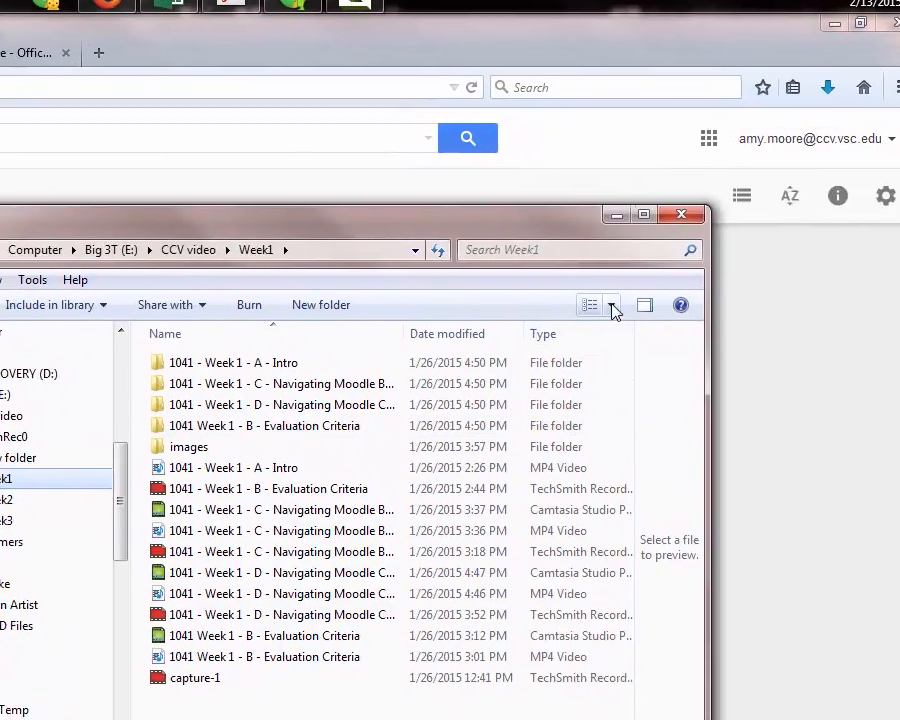
pyautogui.moveTo(613, 311); pyautogui.dragTo(595, 212)
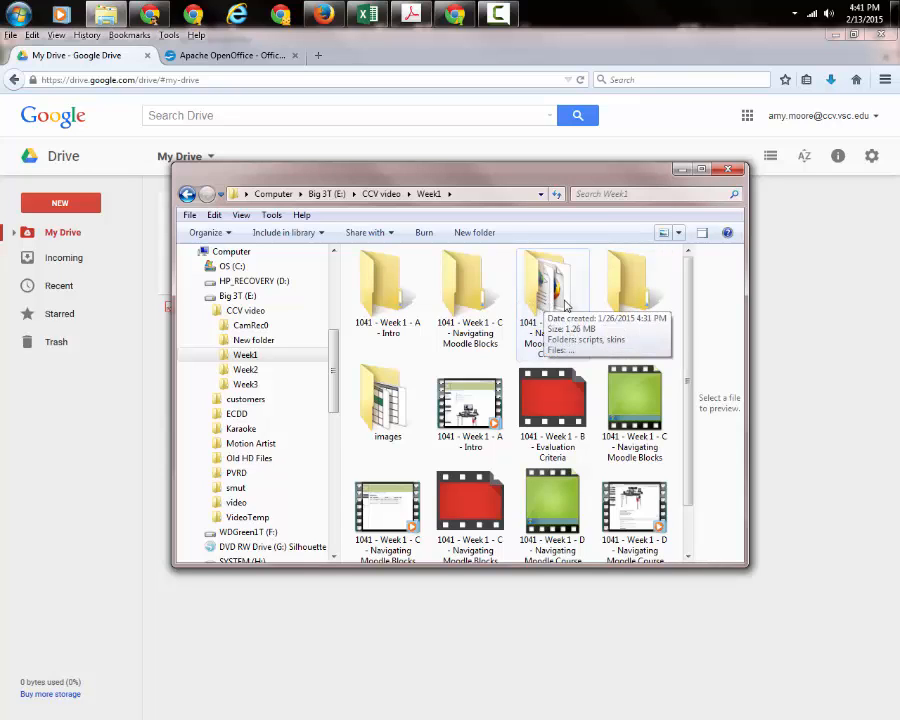
pyautogui.click(732, 170)
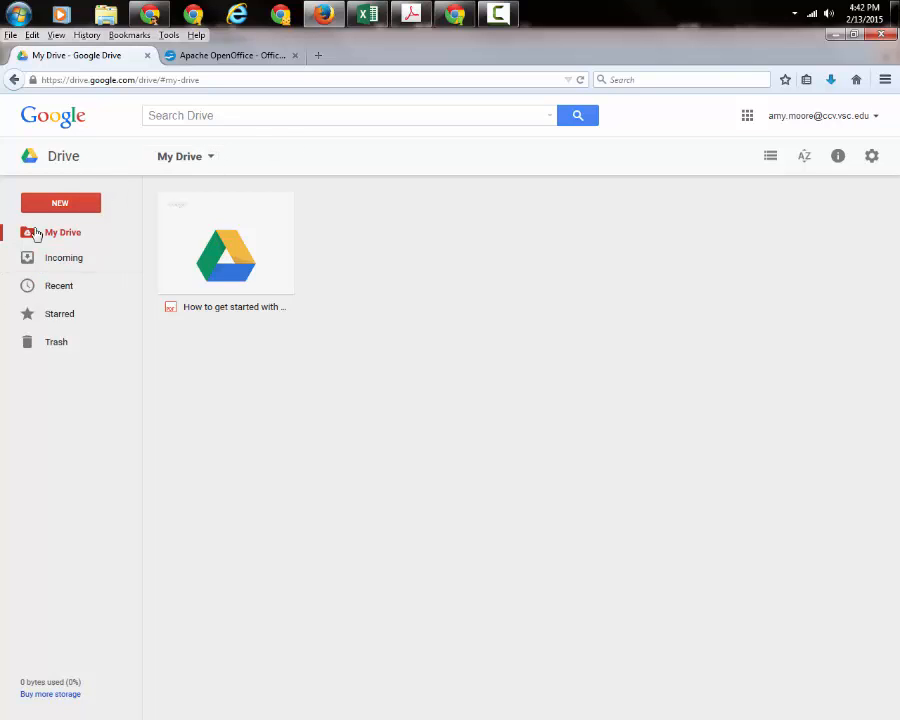
pyautogui.click(211, 158)
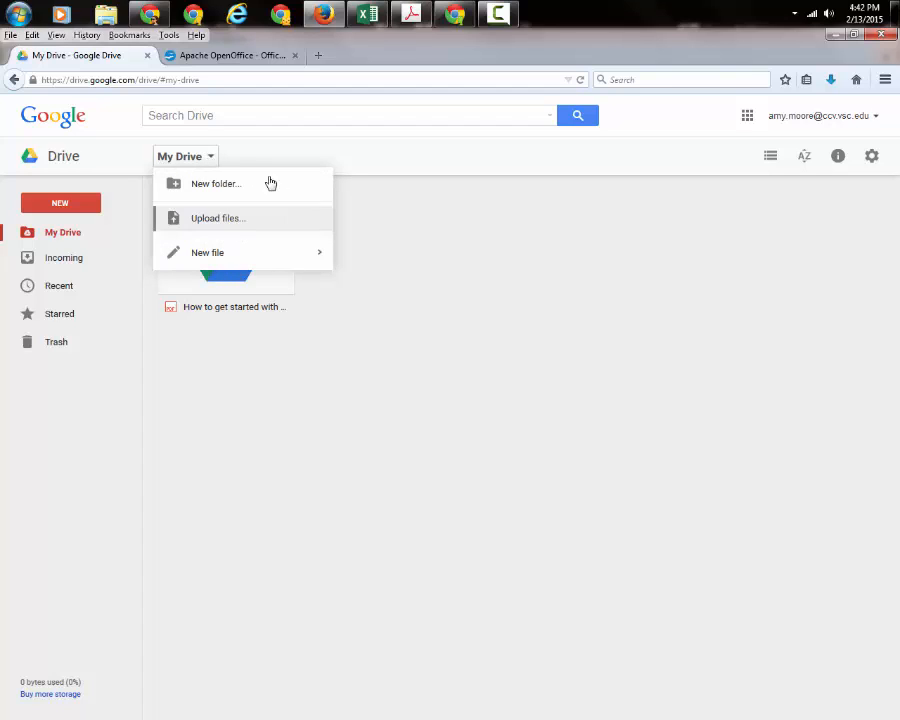
pyautogui.click(588, 233)
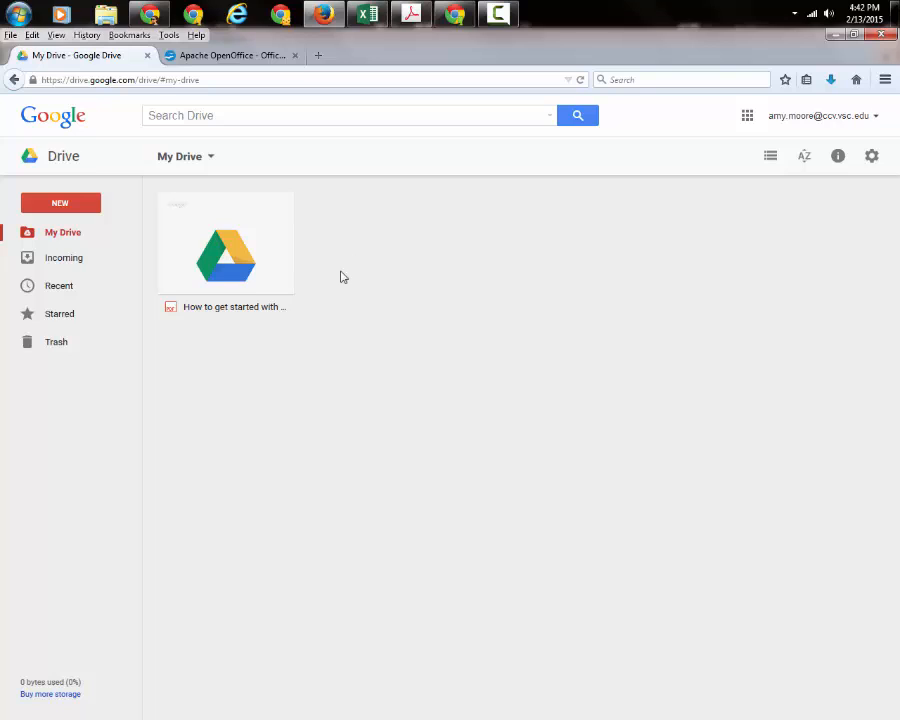
pyautogui.click(770, 156)
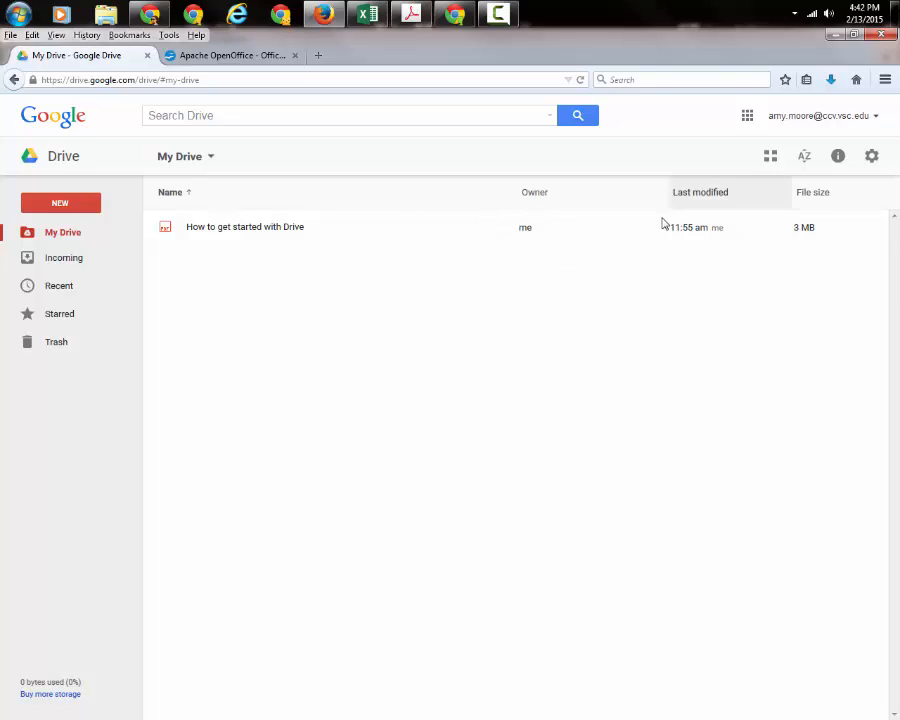
pyautogui.click(770, 157)
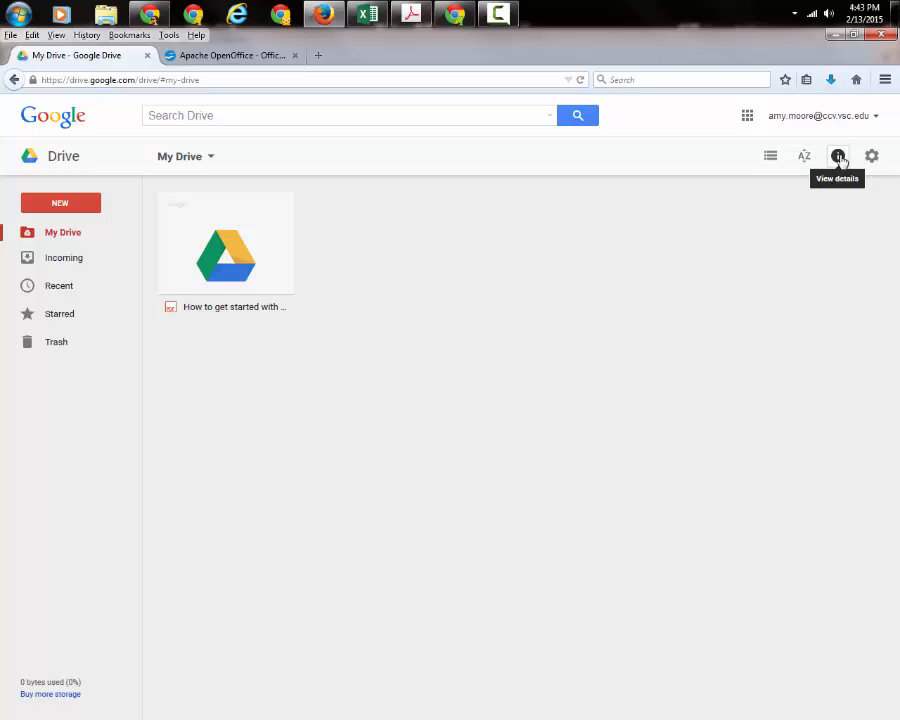
pyautogui.click(233, 237)
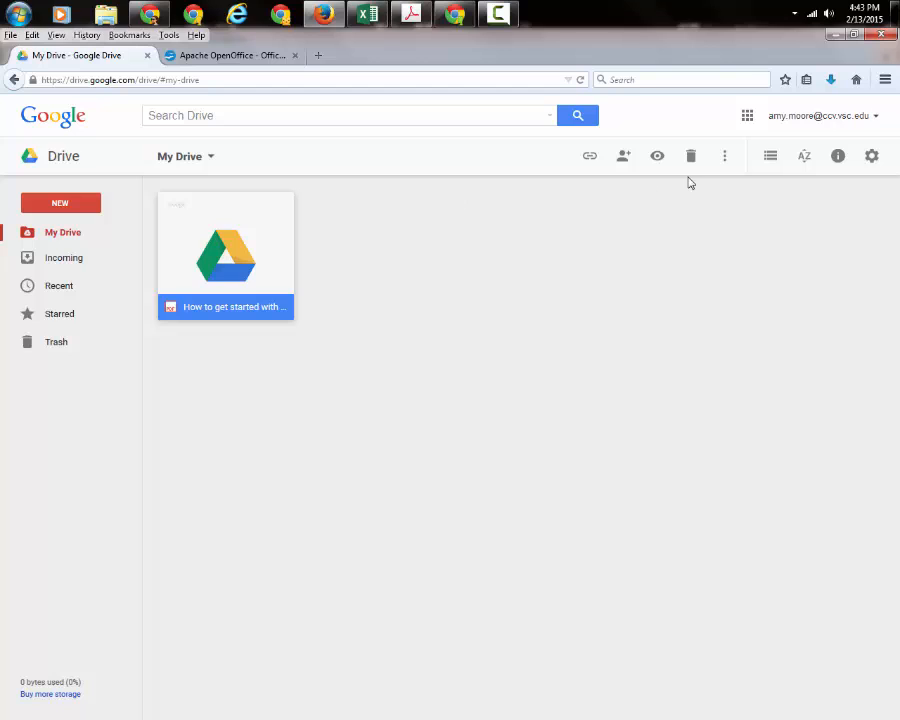
pyautogui.click(838, 158)
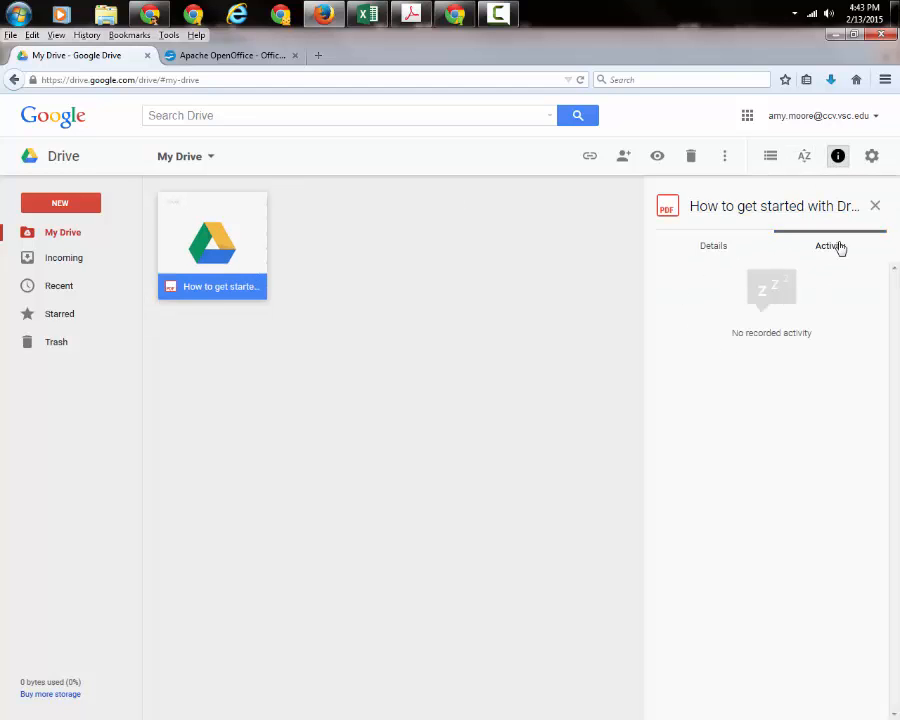
pyautogui.click(717, 239)
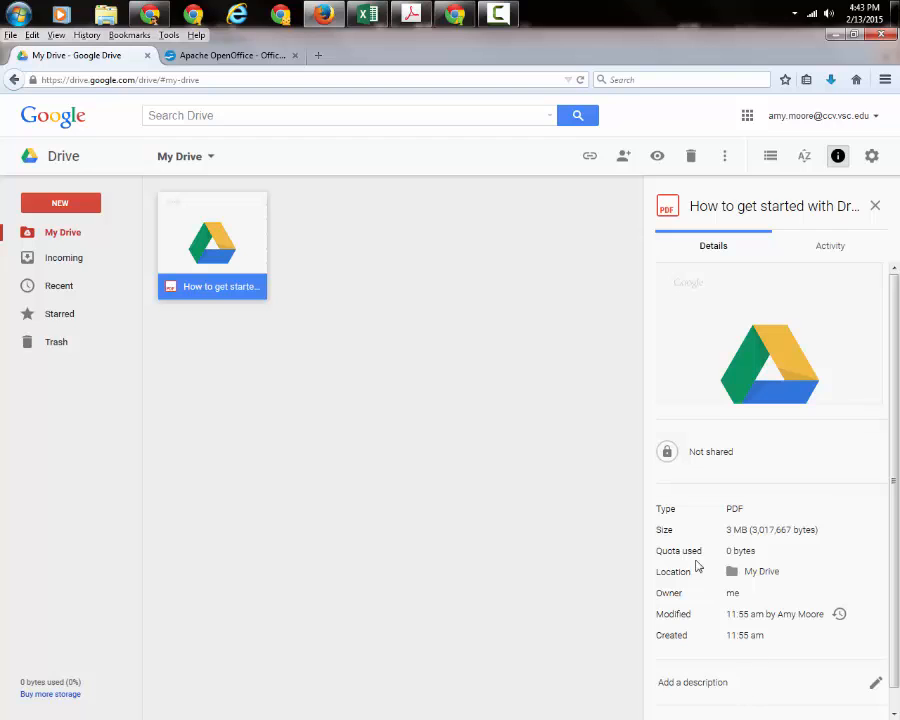
pyautogui.moveTo(893, 681); pyautogui.dragTo(893, 702)
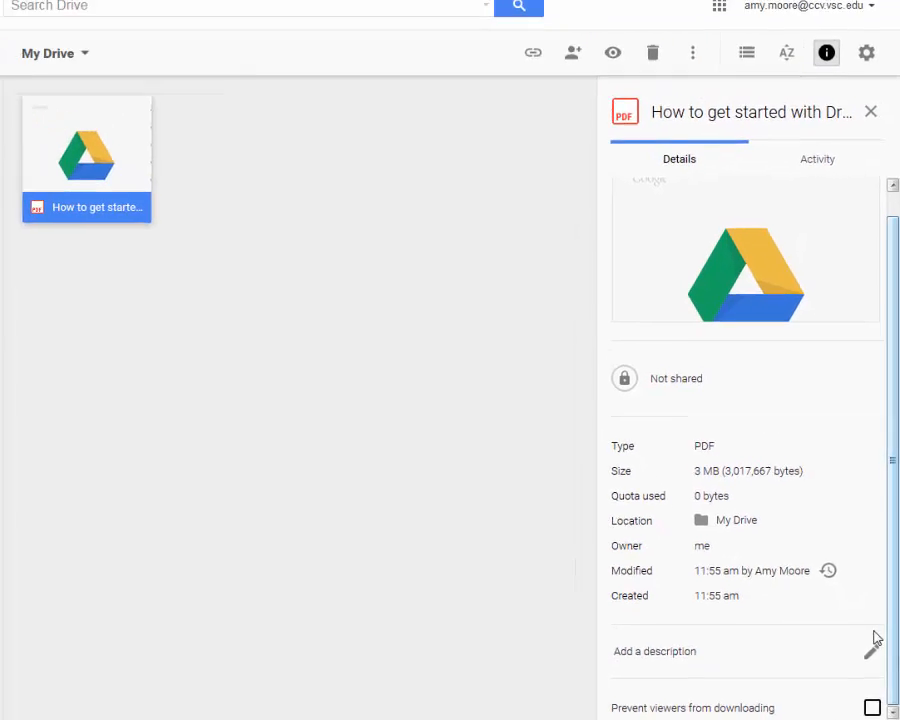
pyautogui.click(871, 111)
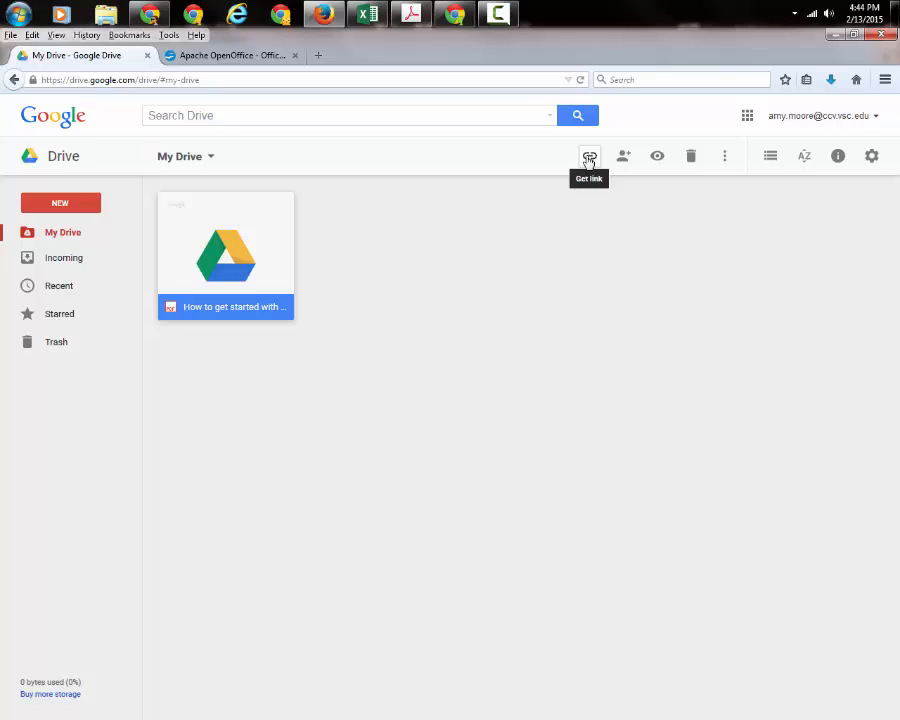
pyautogui.click(661, 160)
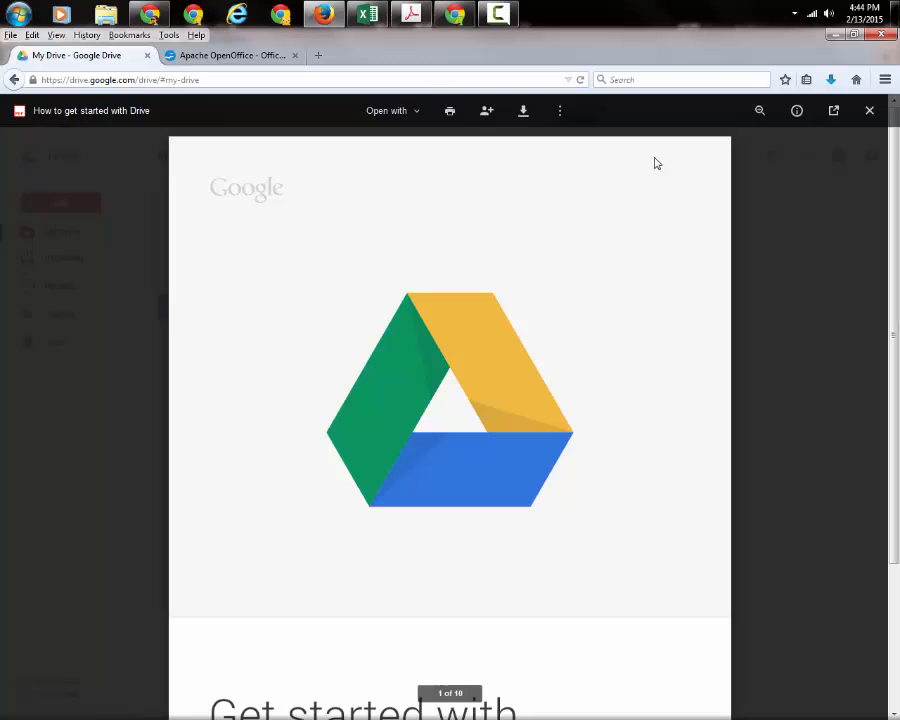
pyautogui.click(869, 110)
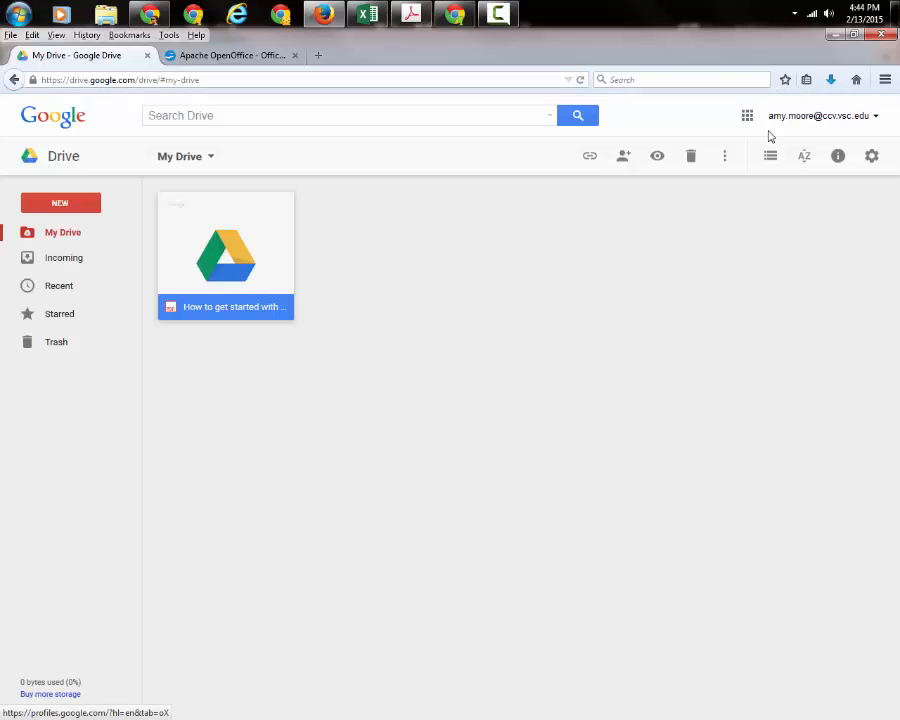
pyautogui.click(725, 160)
pyautogui.moveTo(792, 188)
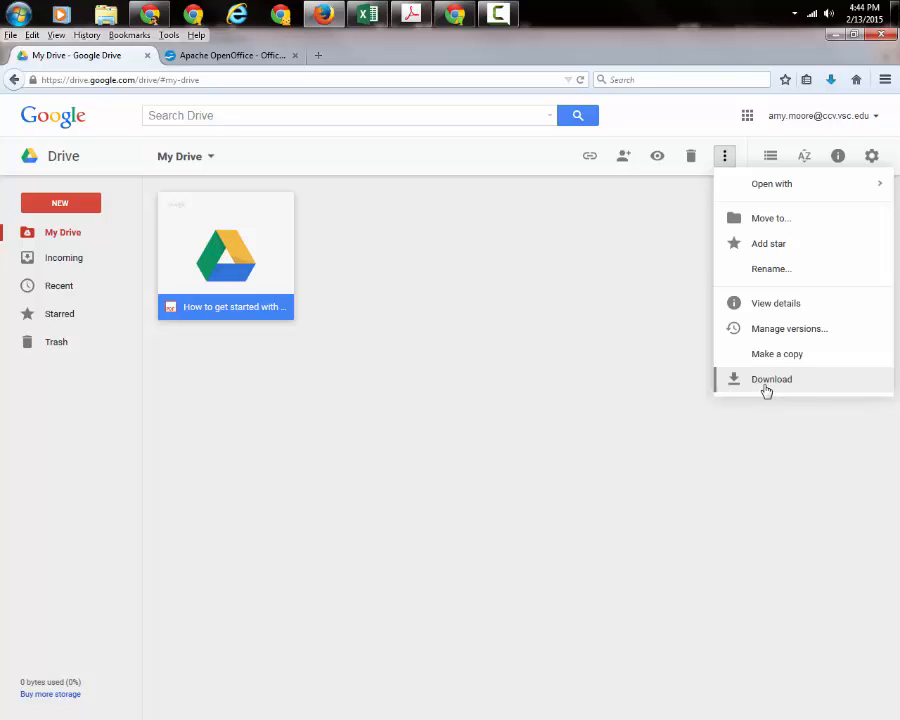
pyautogui.click(422, 243)
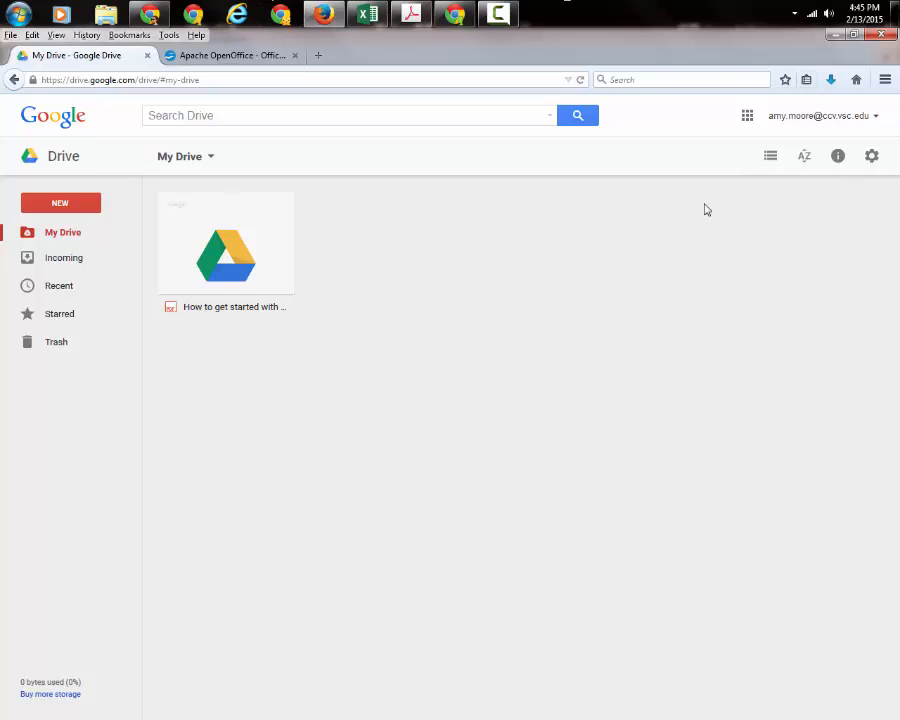
# Open Drive Settings and scroll through the Manage Apps list from Google Docs to Google Slides.
pyautogui.click(871, 156)
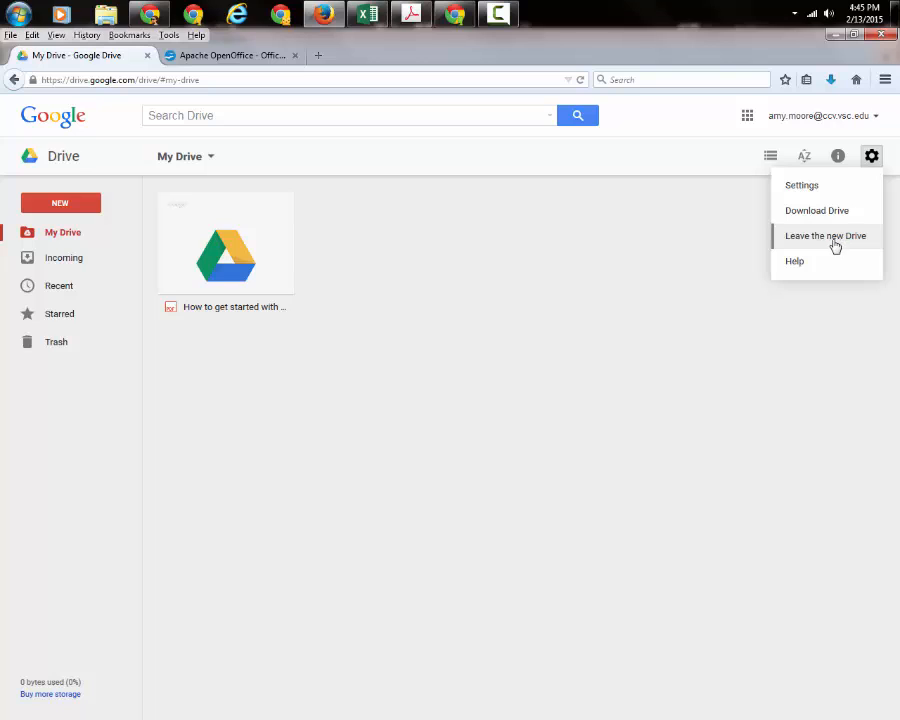
pyautogui.click(812, 186)
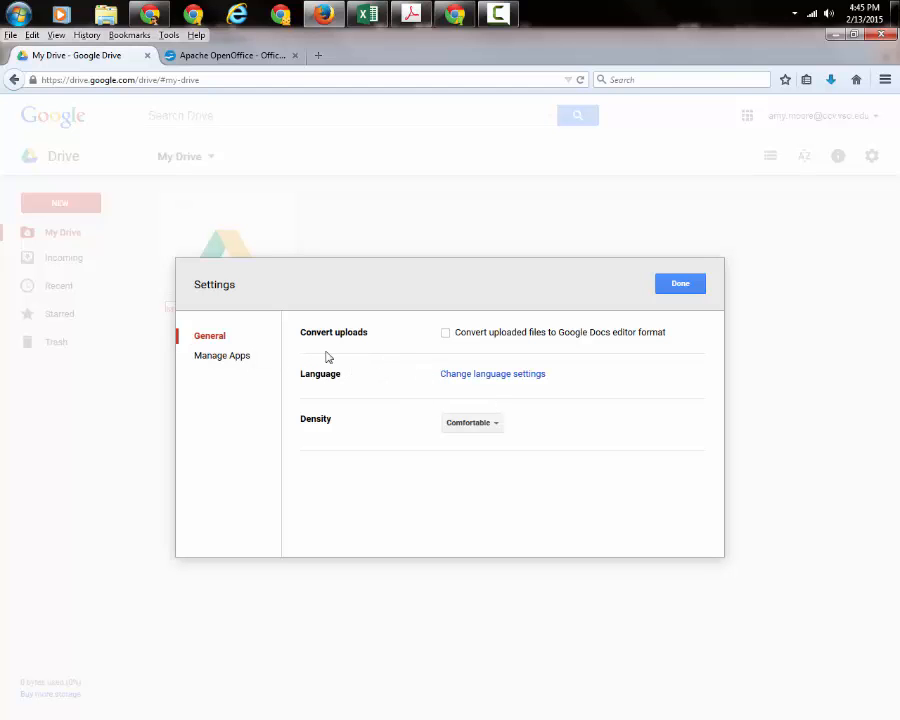
pyautogui.click(225, 358)
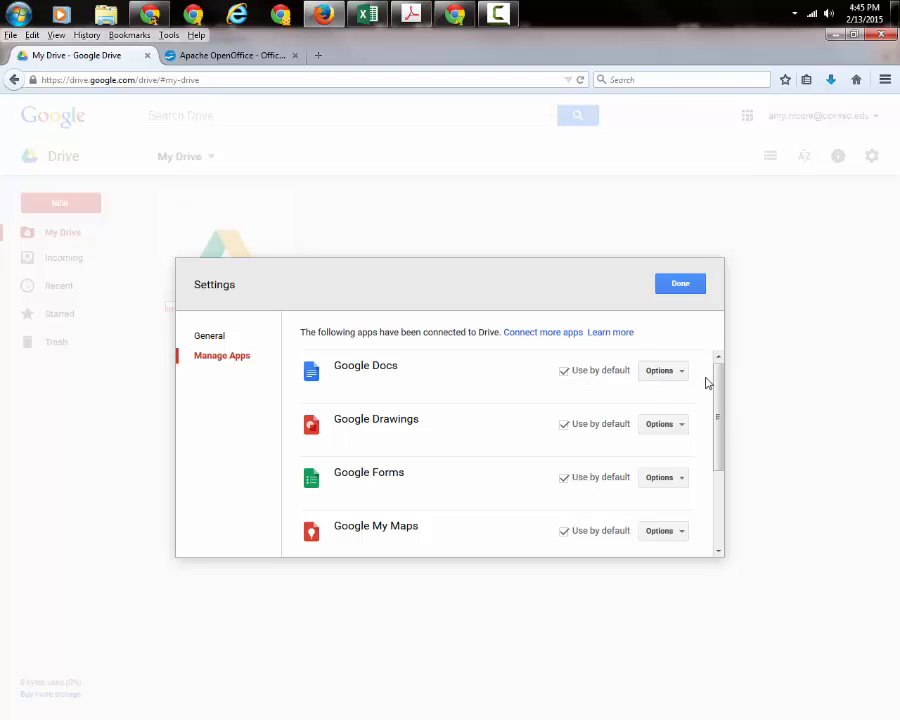
pyautogui.moveTo(717, 382); pyautogui.dragTo(721, 352)
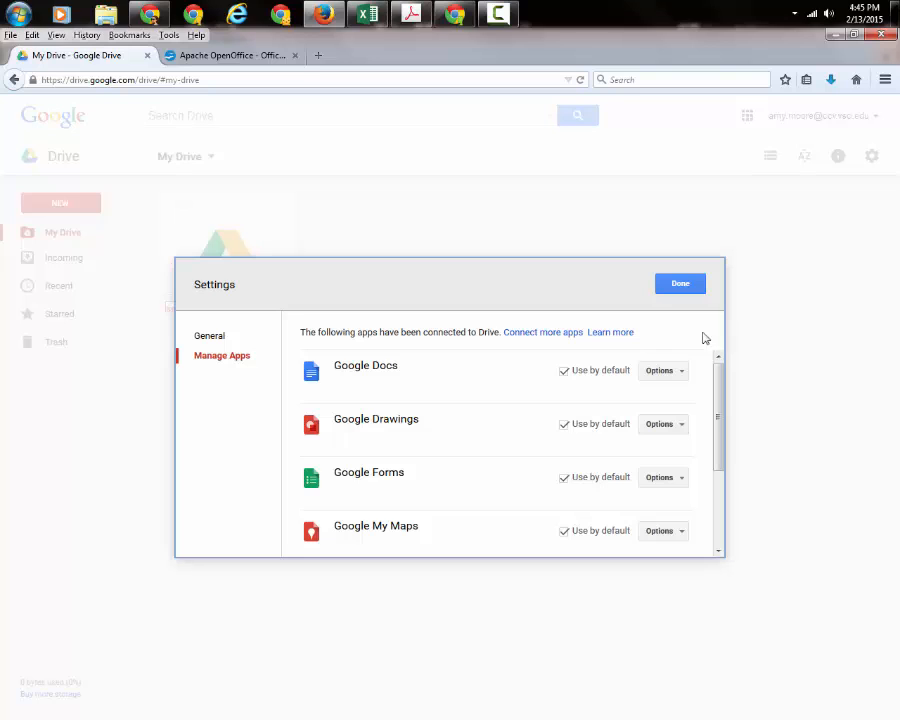
# Close Settings and create a new My Drive folder named 'Computer Applications'.
pyautogui.click(679, 288)
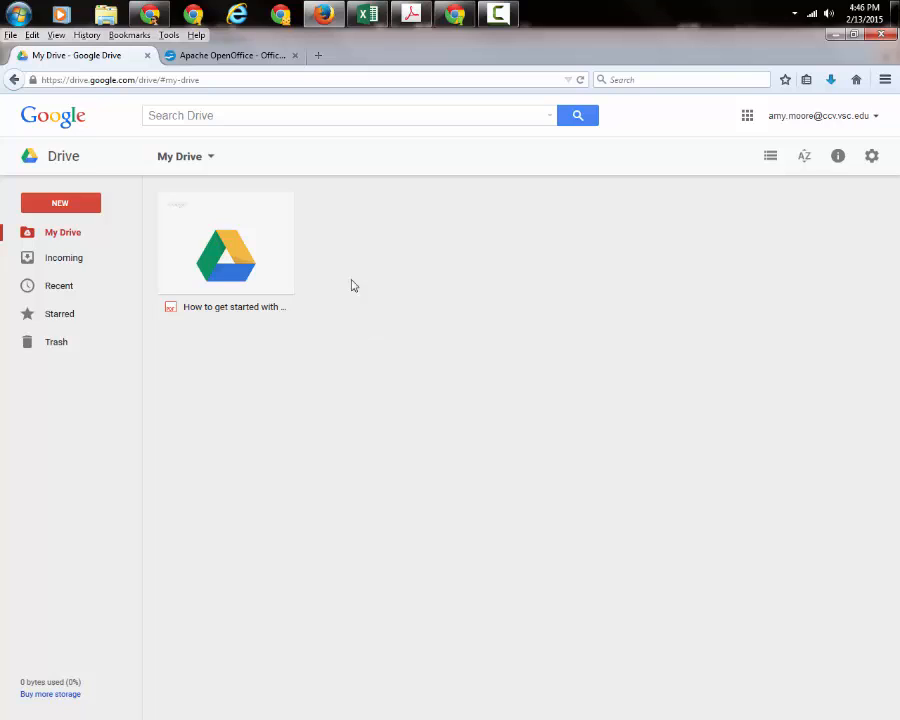
pyautogui.click(56, 205)
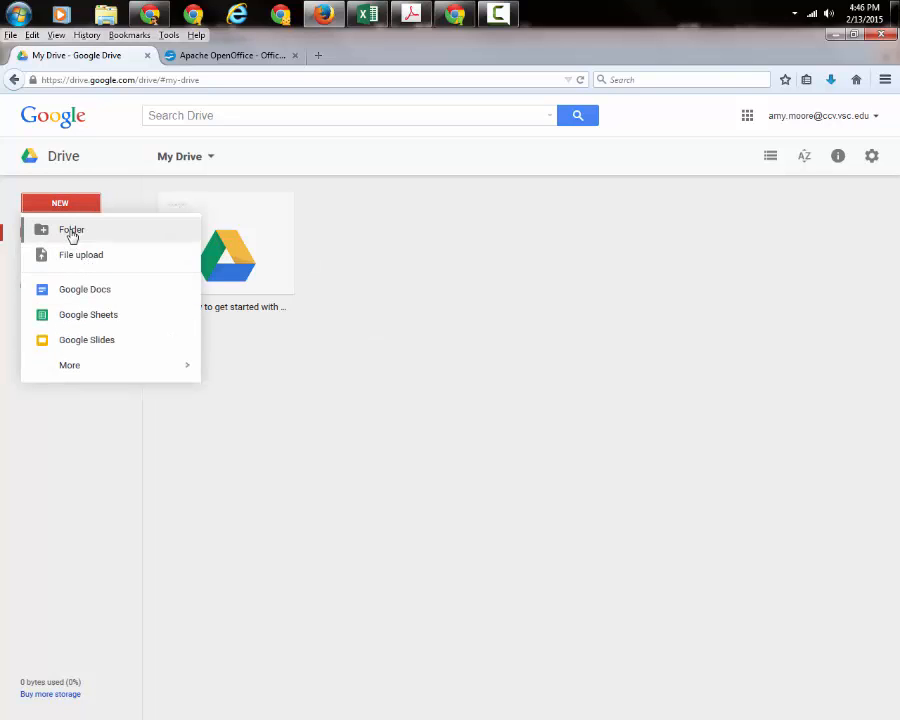
pyautogui.click(72, 232)
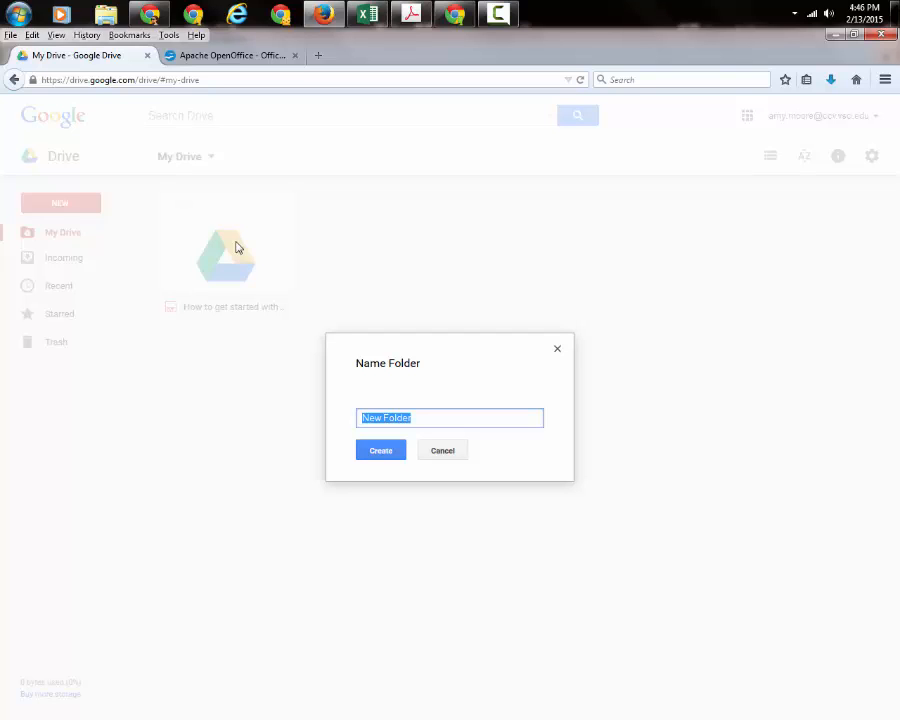
pyautogui.write('Computer Applications')
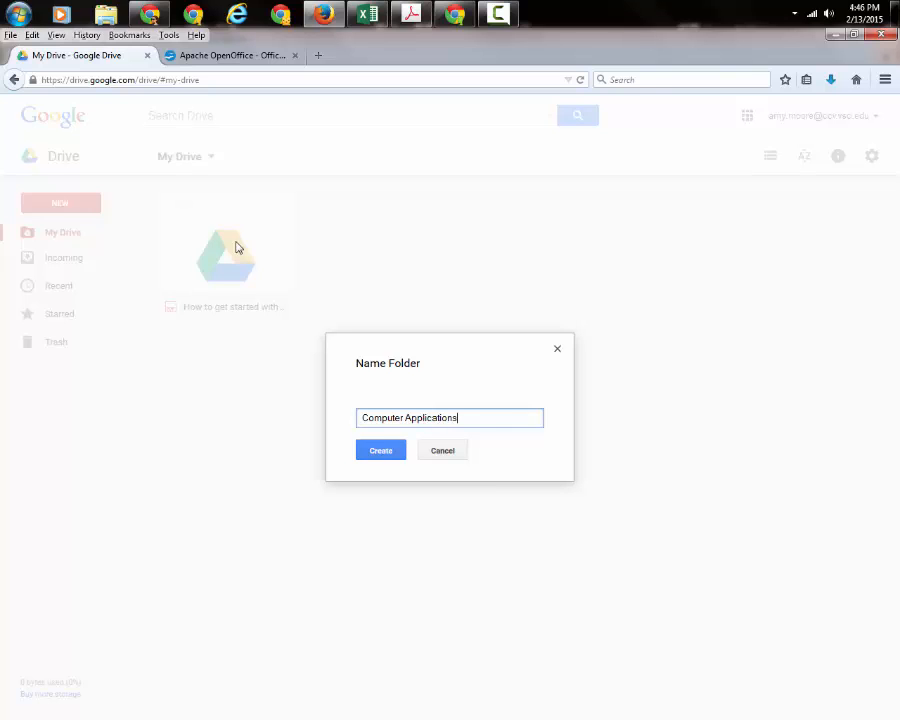
pyautogui.press('Return')
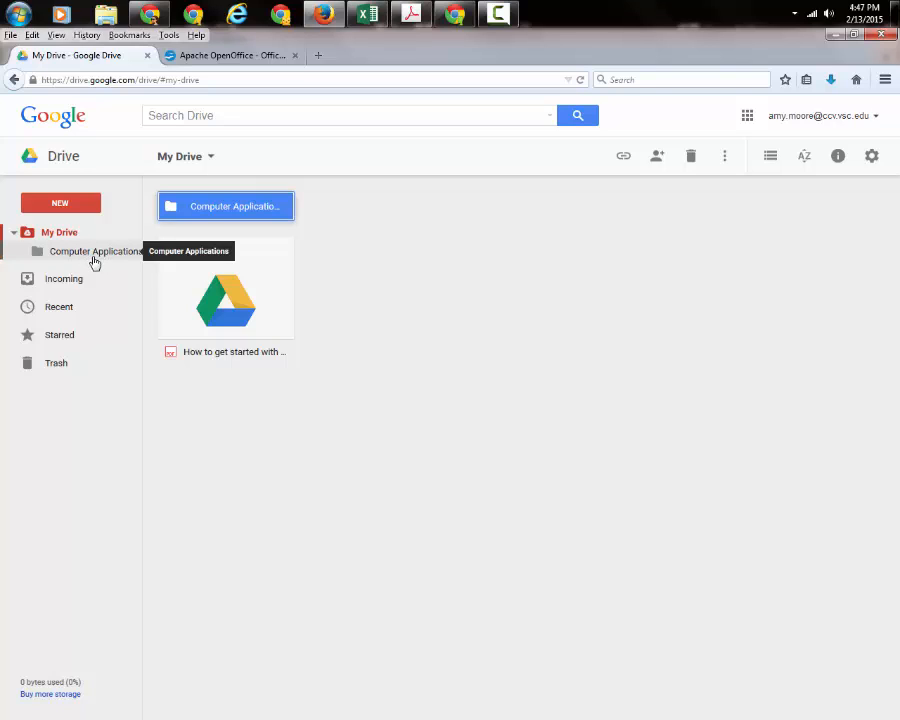
pyautogui.click(13, 233)
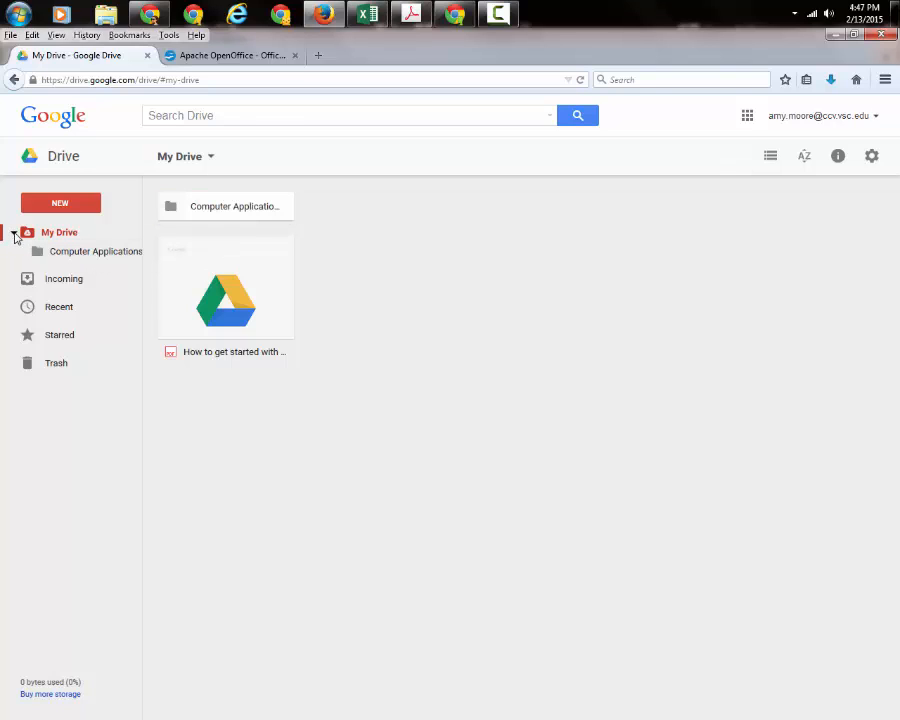
pyautogui.click(13, 233)
pyautogui.click(13, 233)
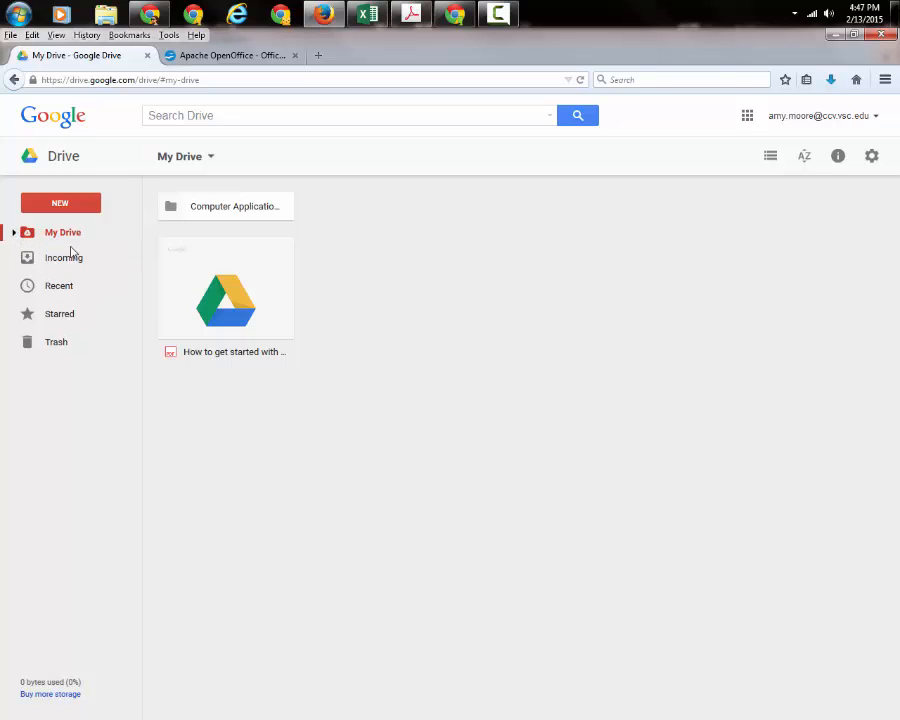
pyautogui.click(13, 233)
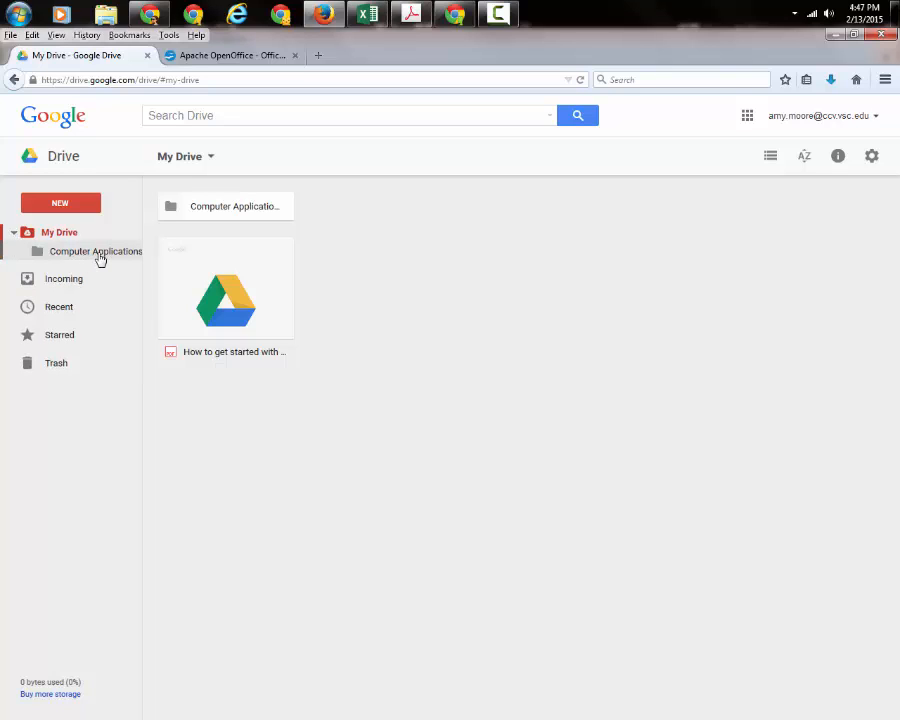
# Create a new folder for the owner's personal files.
pyautogui.click(63, 206)
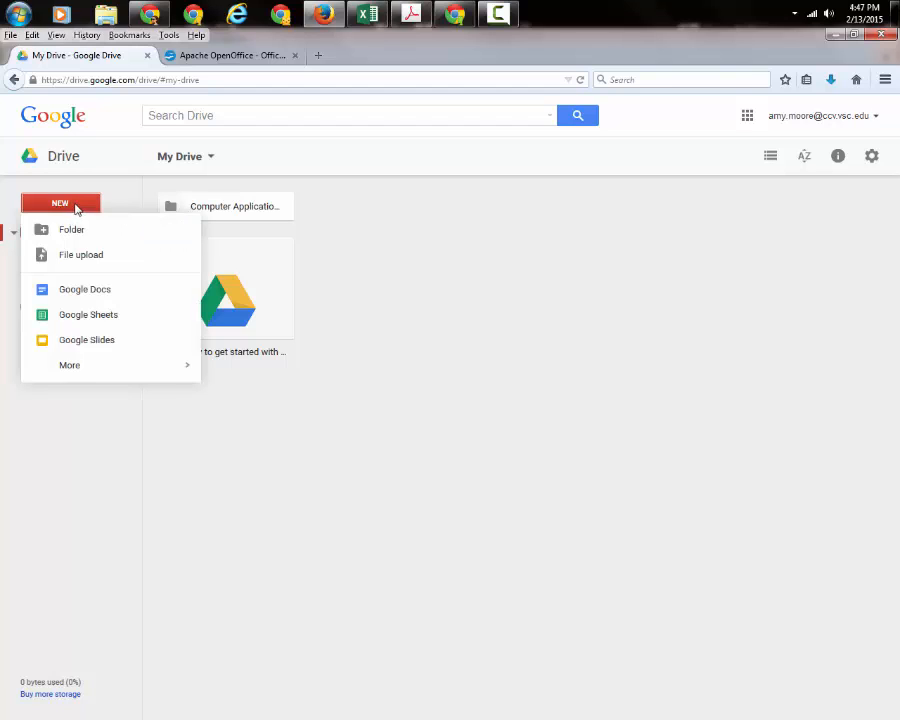
pyautogui.click(68, 231)
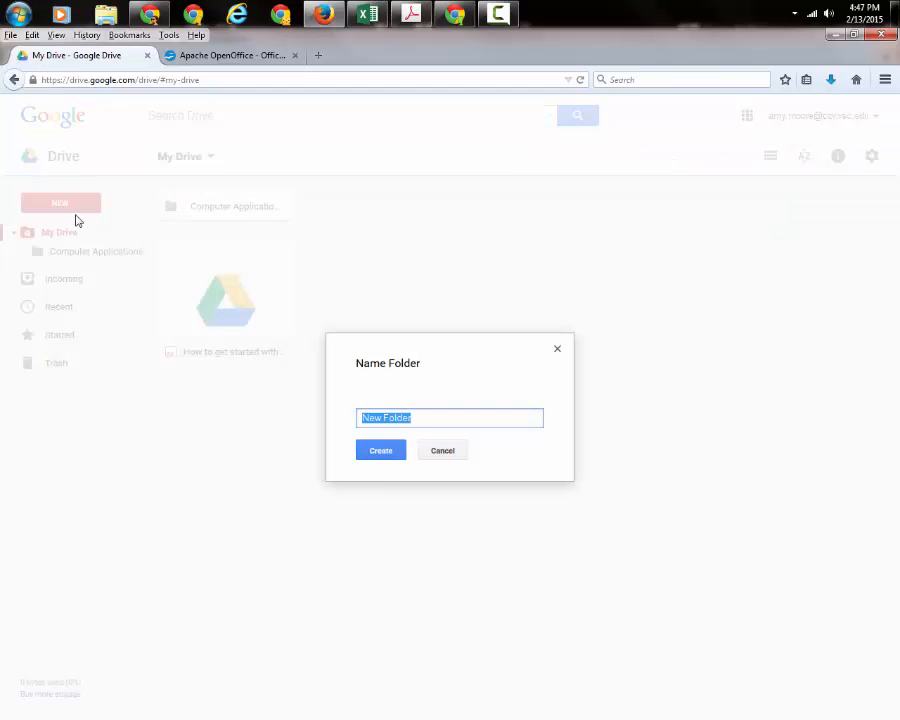
pyautogui.write("Amy's Files")
pyautogui.click(386, 452)
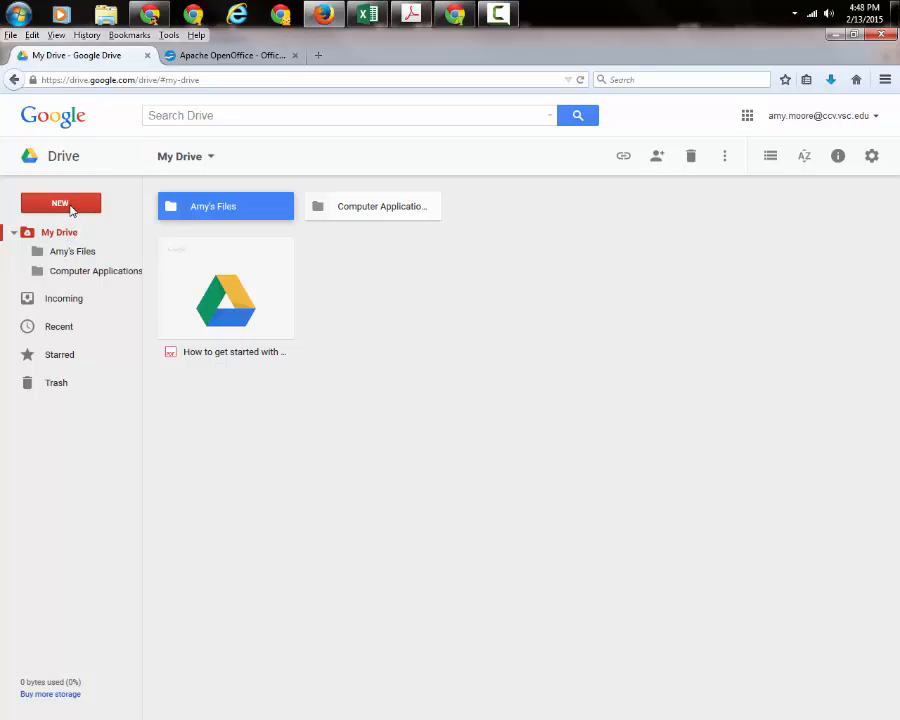
# Create a new folder named 'Community College Files'.
pyautogui.click(80, 206)
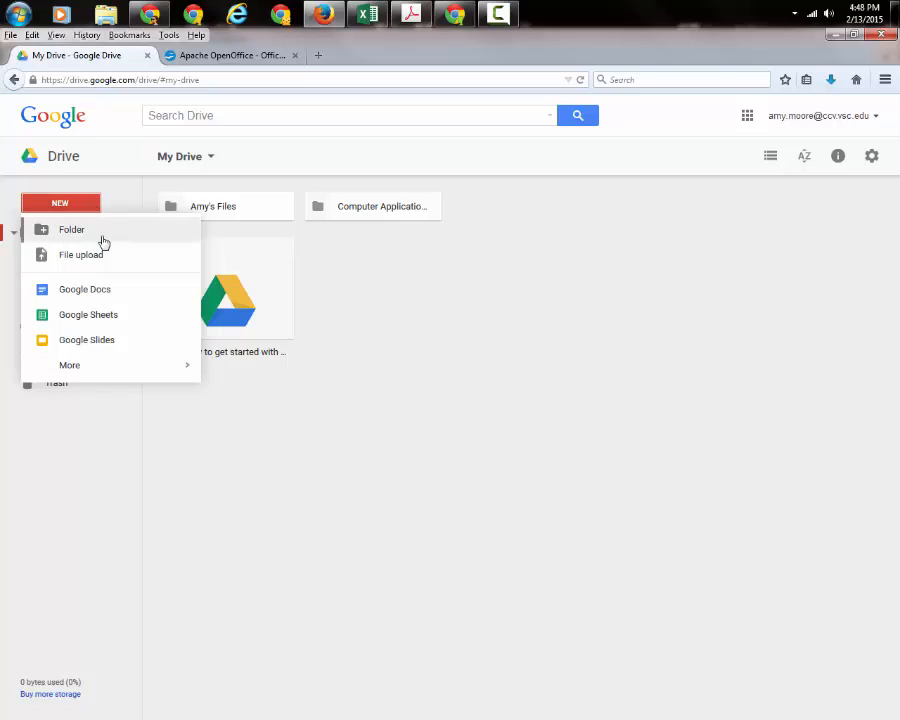
pyautogui.click(95, 229)
pyautogui.write('Community College Files')
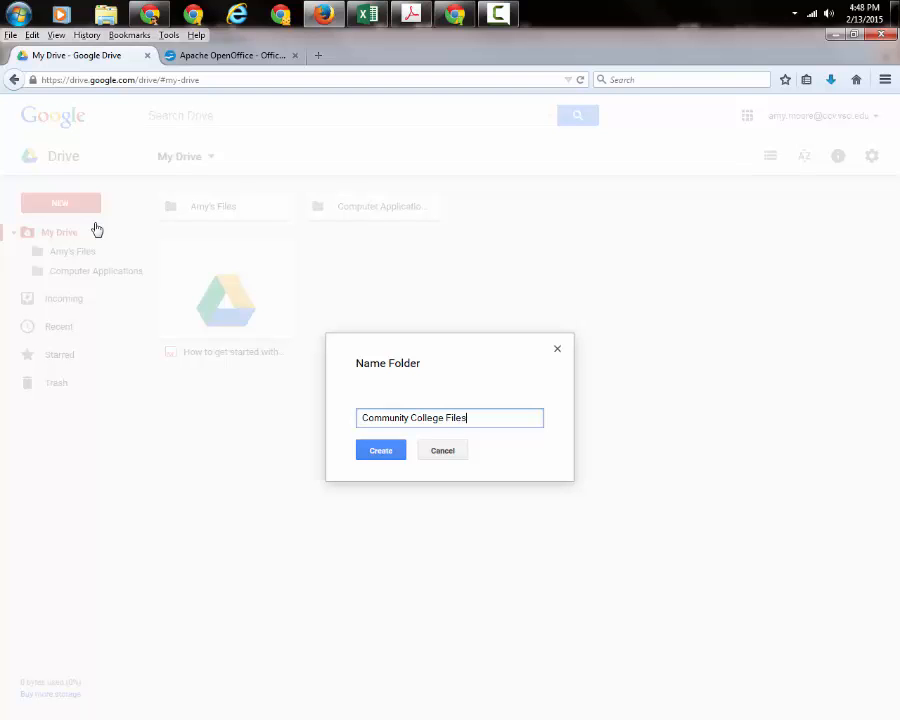
pyautogui.click(385, 453)
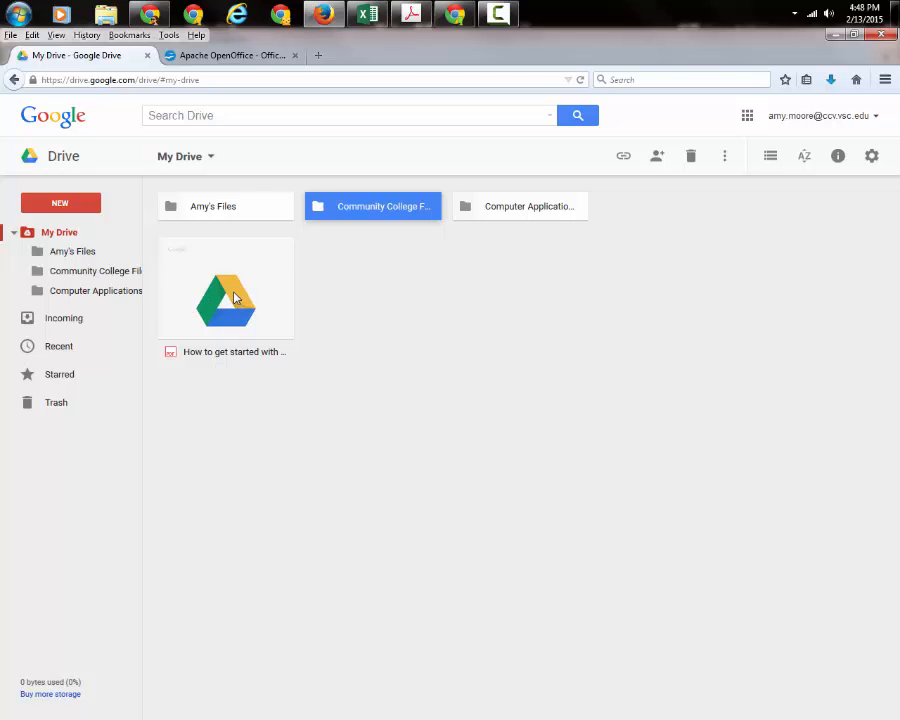
# Move the 'How to get started with Drive' PDF by dragging it onto the Computer Applications folder.
pyautogui.click(234, 300)
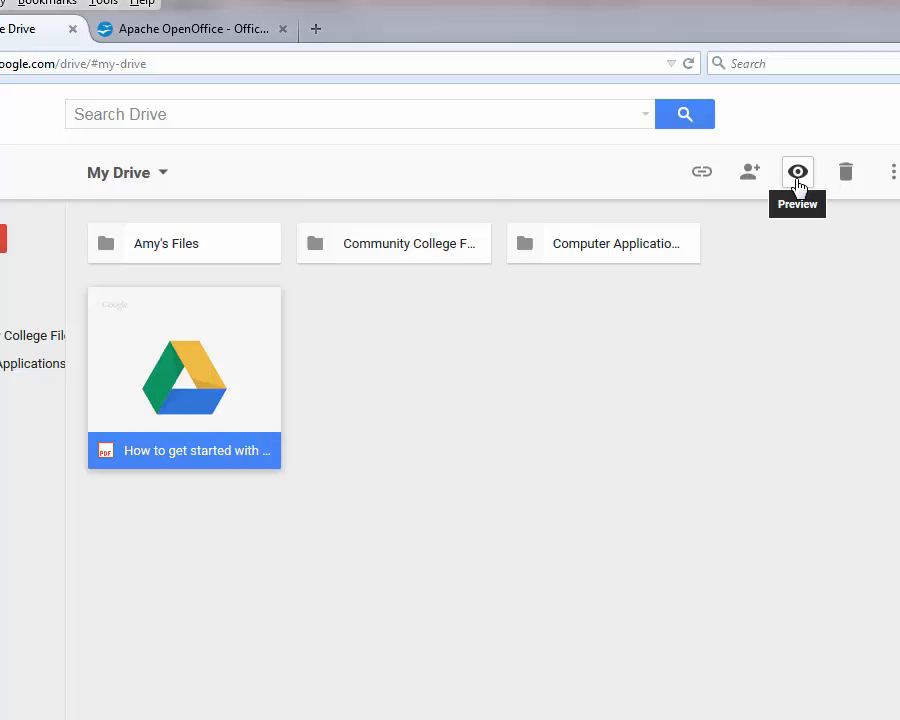
pyautogui.click(892, 176)
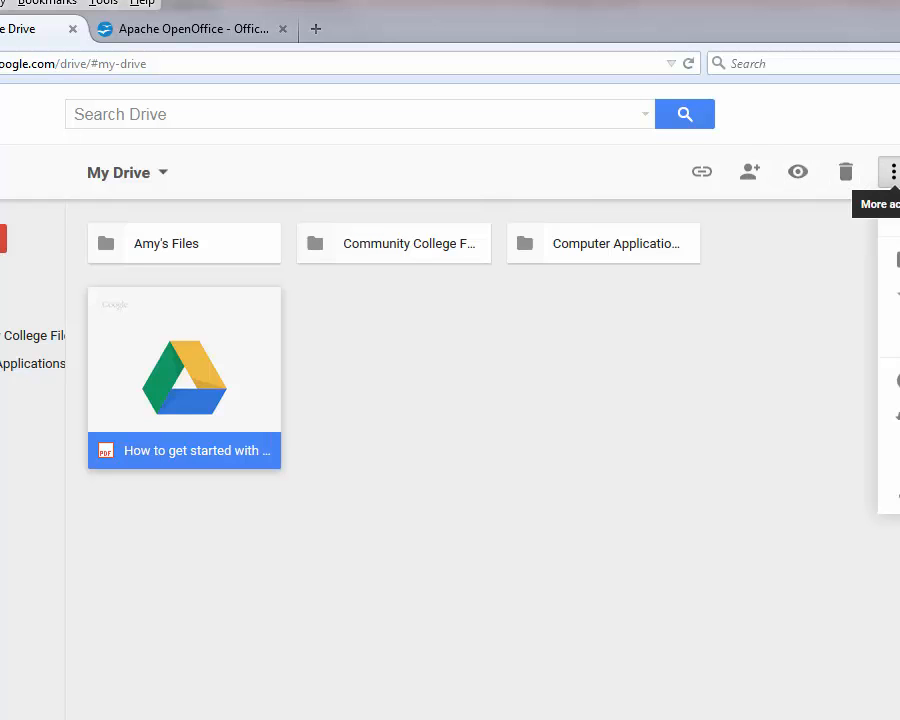
pyautogui.click(897, 260)
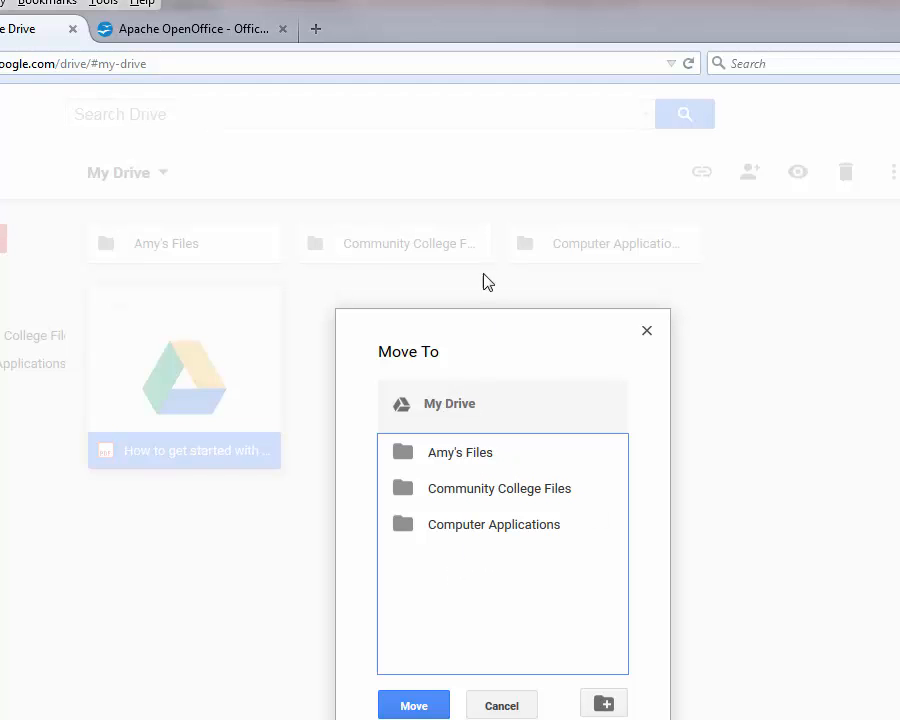
pyautogui.click(503, 706)
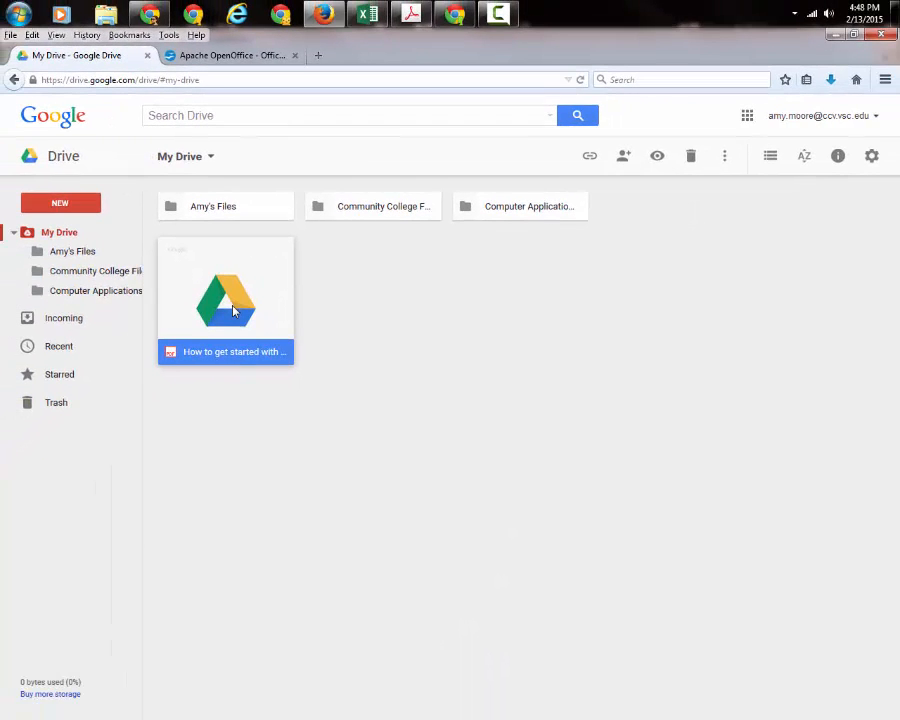
pyautogui.moveTo(233, 312); pyautogui.dragTo(124, 293)
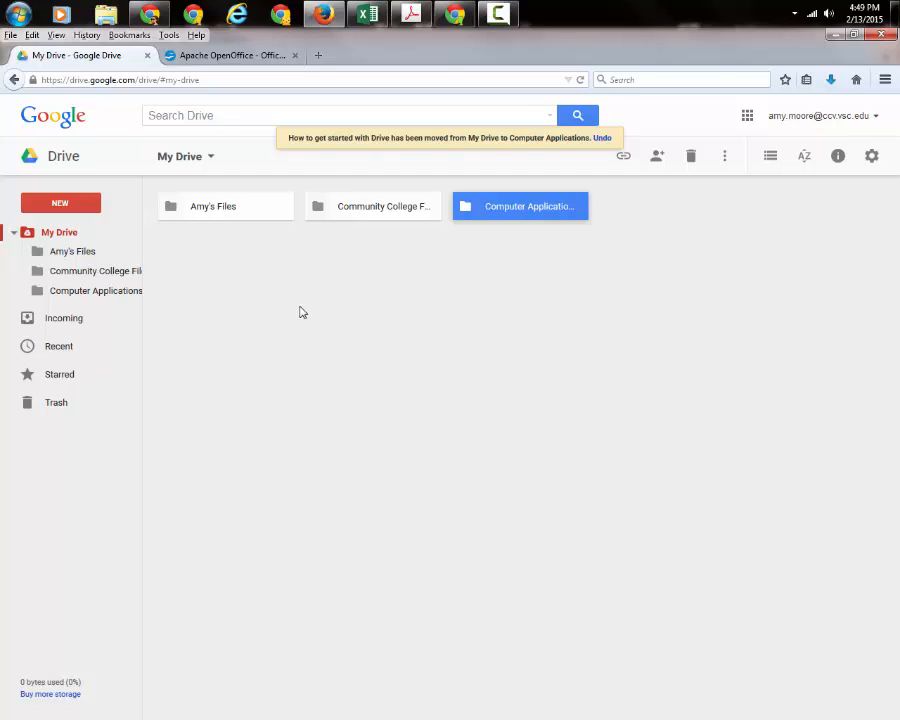
pyautogui.click(510, 239)
pyautogui.click(511, 213)
# Open Computer Applications to check the PDF is inside, then return to My Drive.
pyautogui.doubleClick(498, 207)
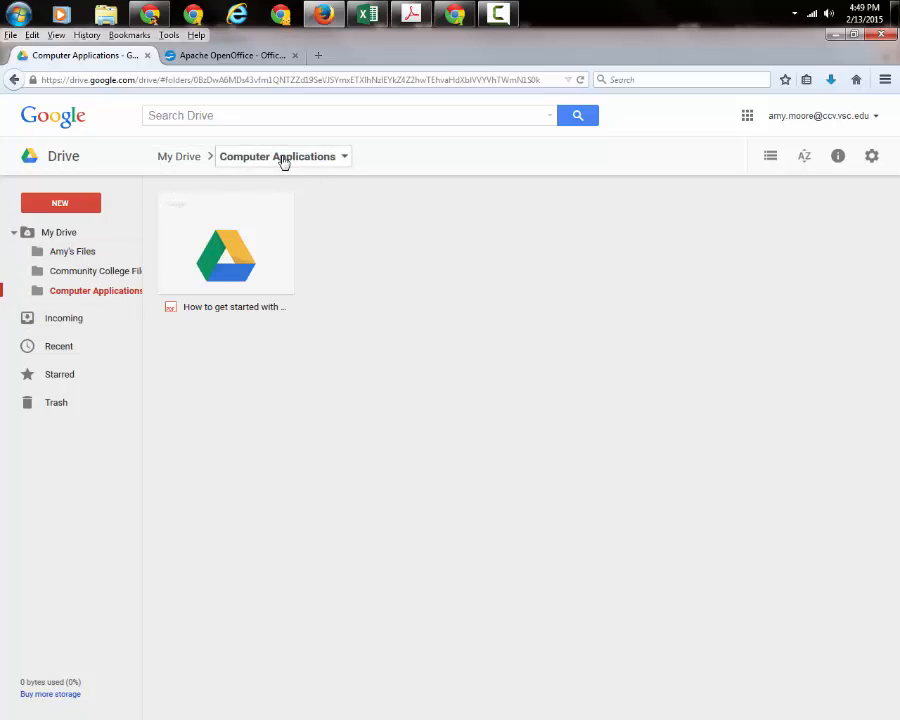
pyautogui.click(341, 158)
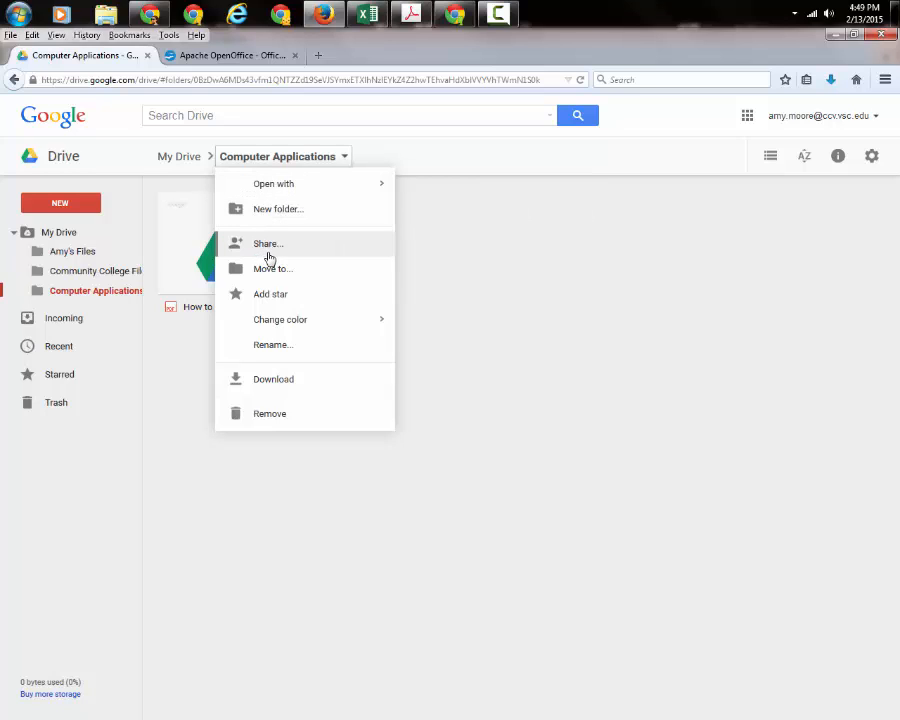
pyautogui.click(317, 384)
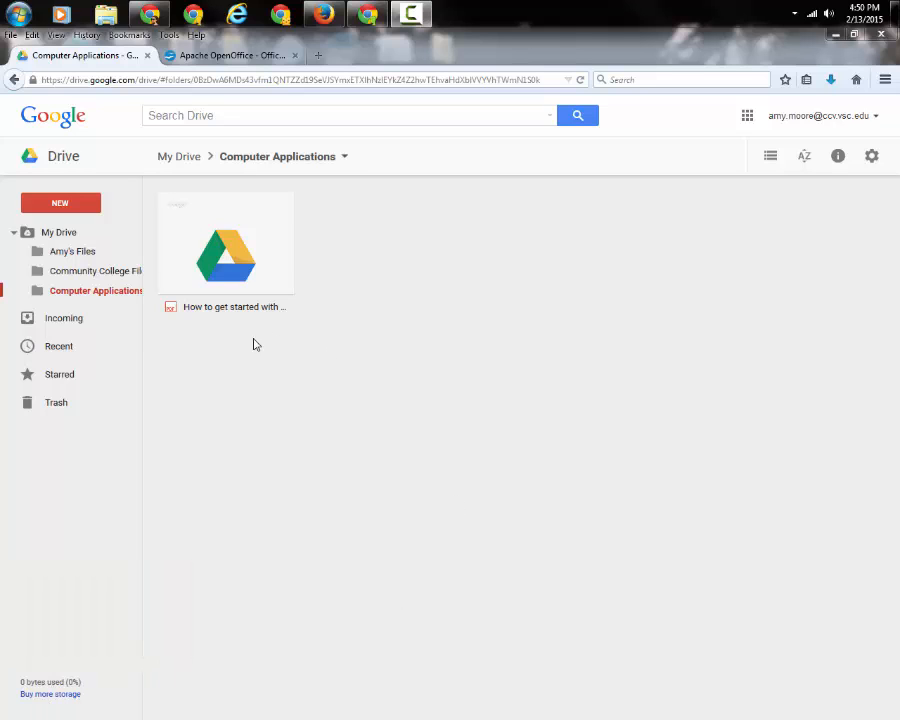
pyautogui.click(338, 158)
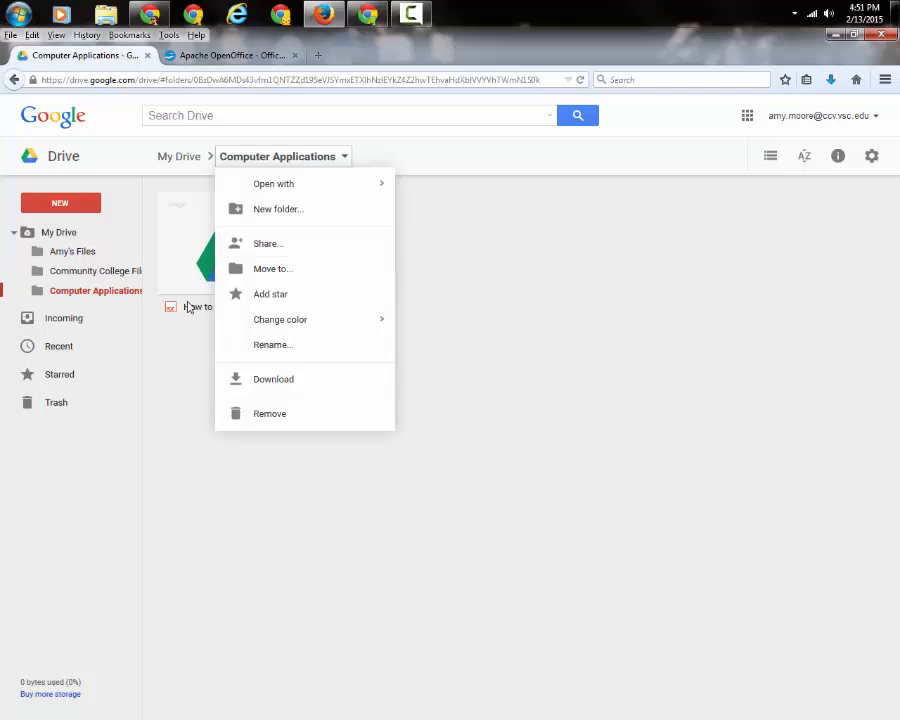
pyautogui.click(50, 233)
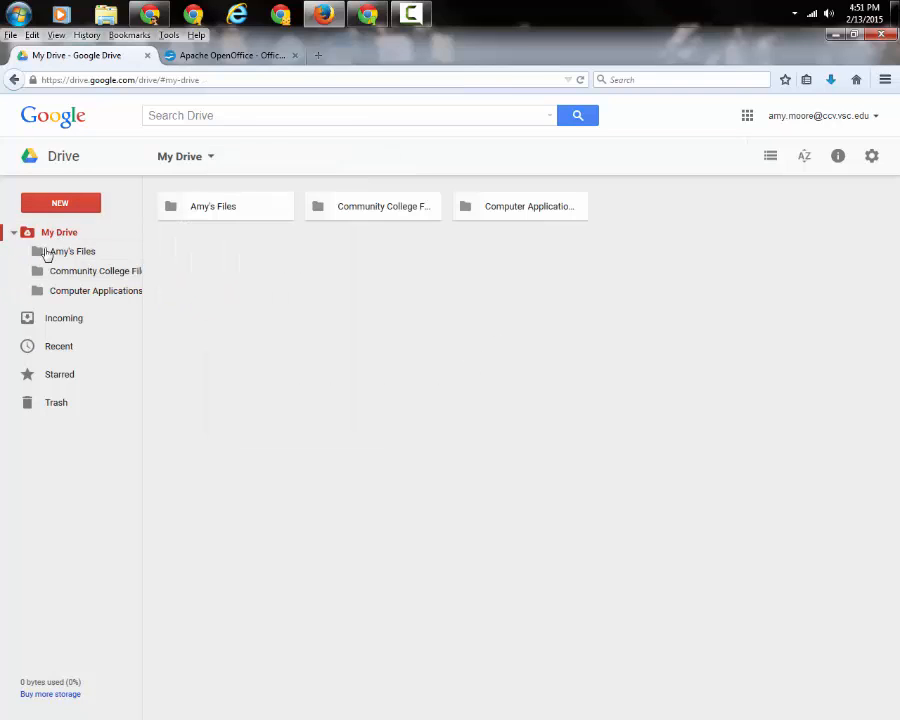
# Reopen Computer Applications and show its folder actions menu.
pyautogui.rightClick(80, 290)
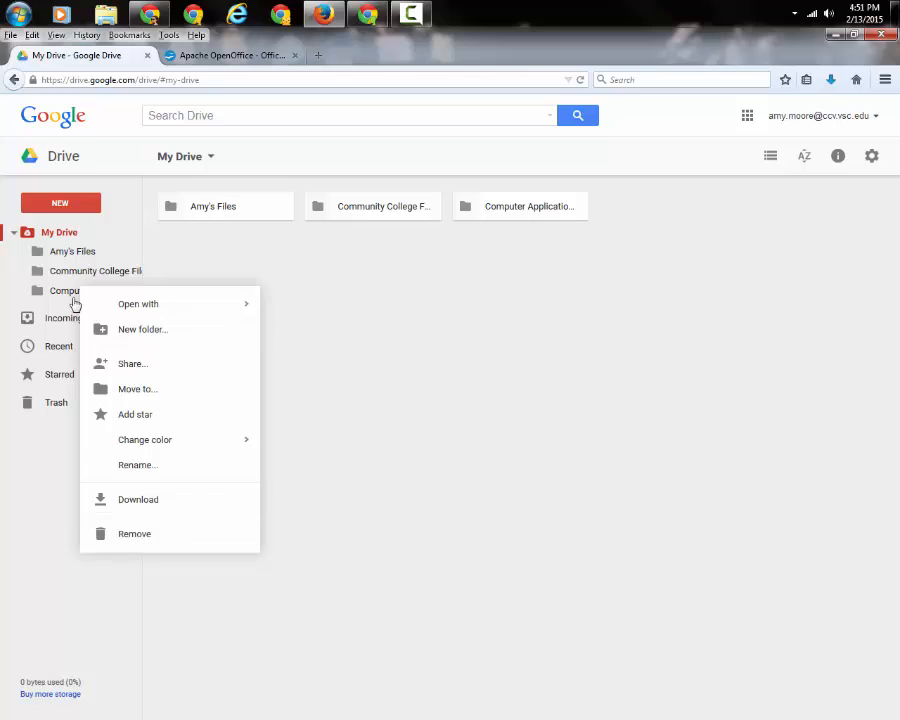
pyautogui.click(60, 291)
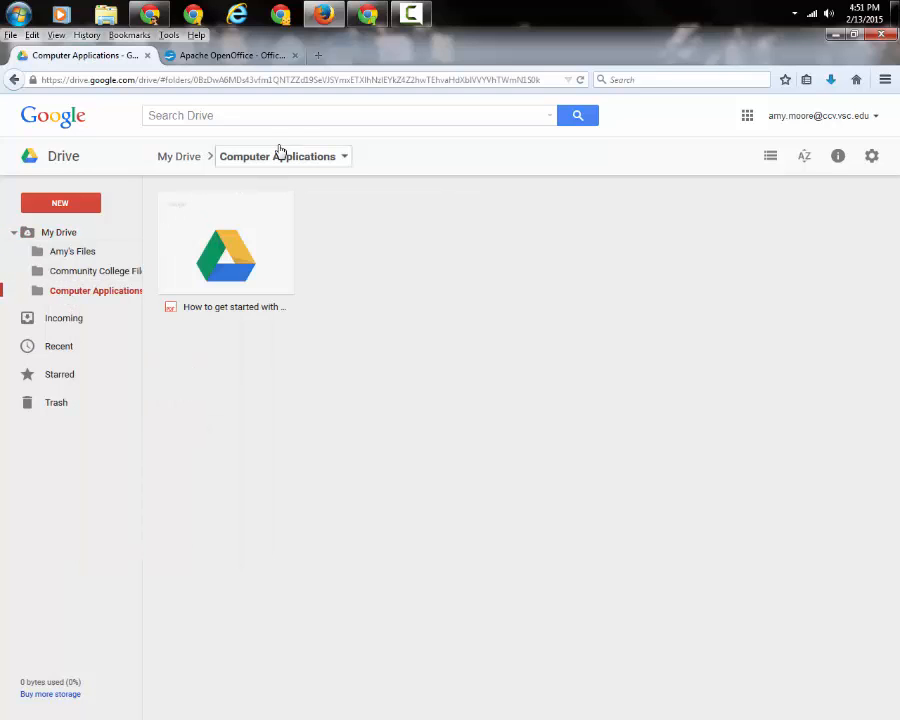
pyautogui.click(282, 158)
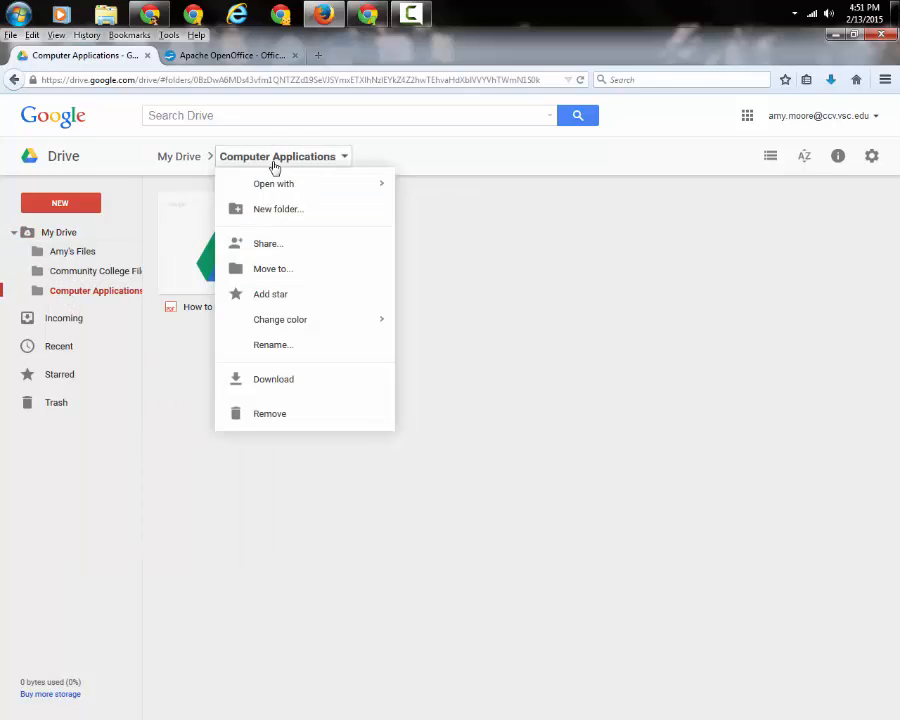
# Invite the recipient's email address to Computer Applications with Can view permission.
pyautogui.click(267, 246)
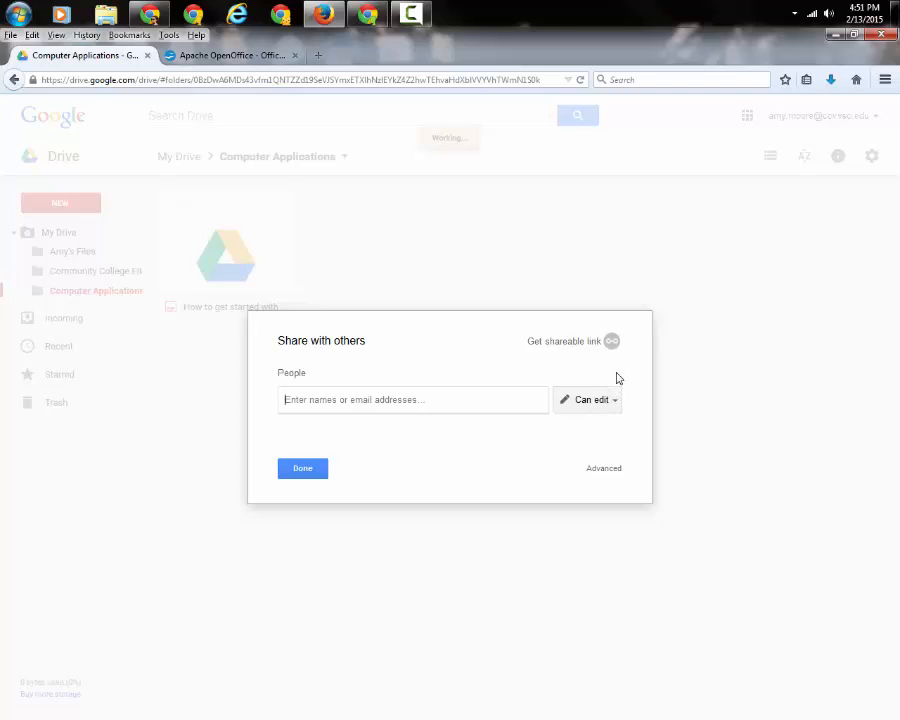
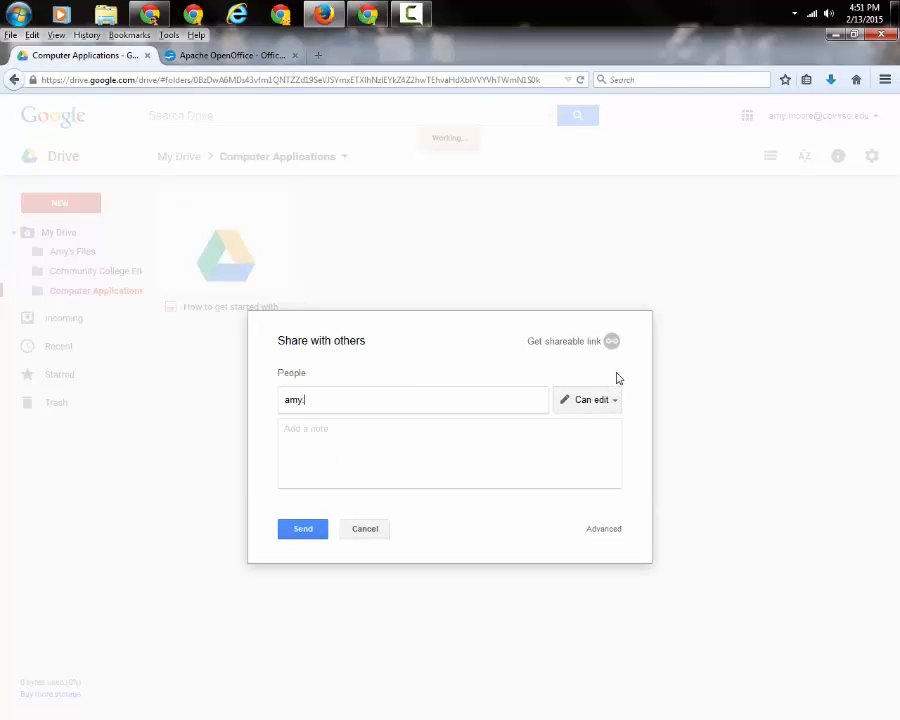
pyautogui.click(613, 402)
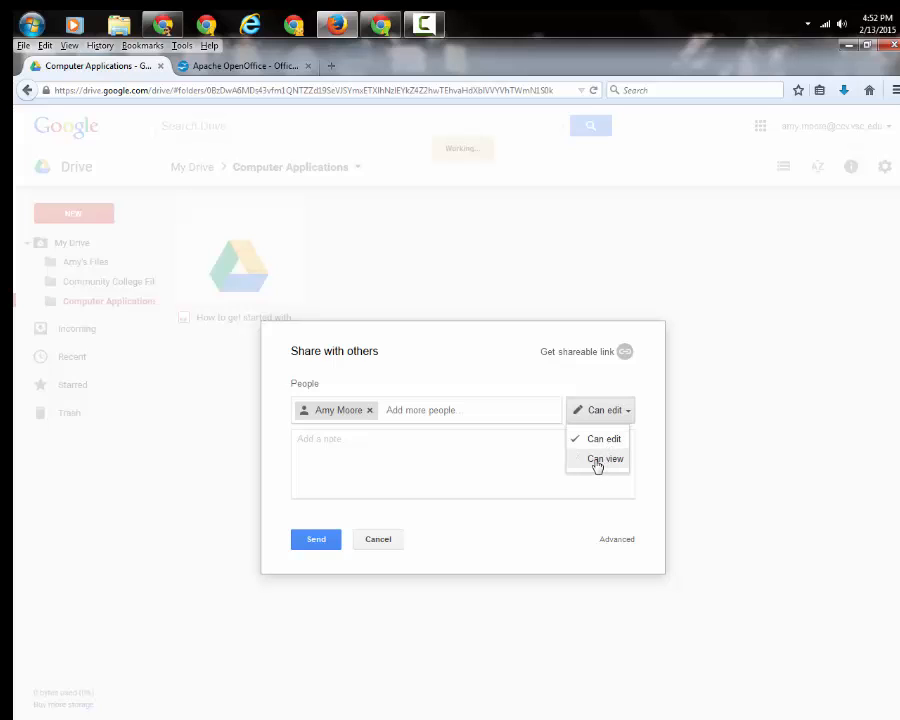
pyautogui.click(600, 460)
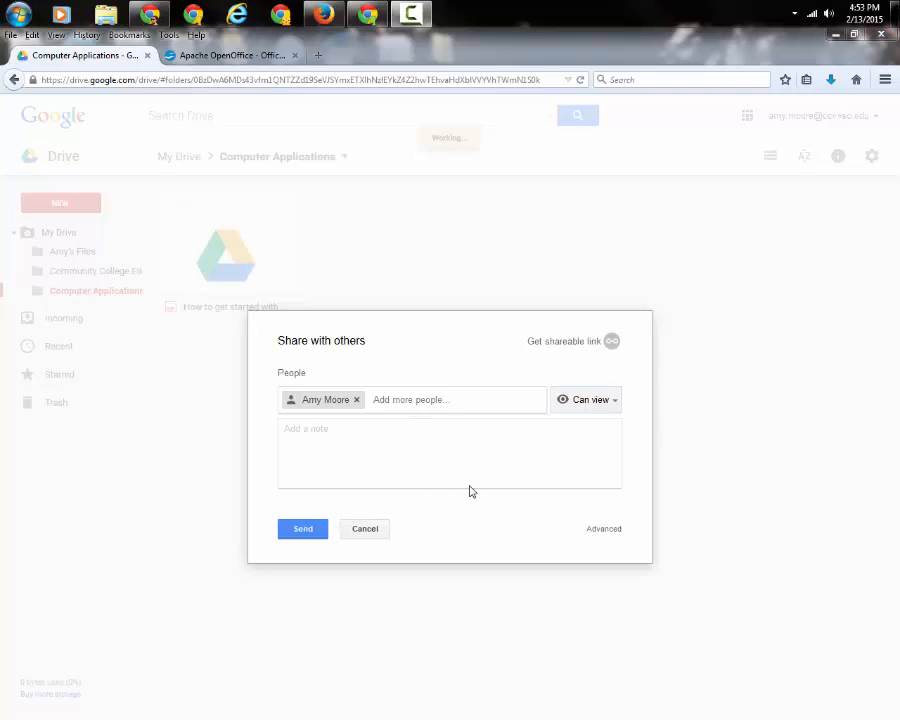
# Review Advanced sharing settings, keeping link sharing private and the invitee at Can view.
pyautogui.click(603, 530)
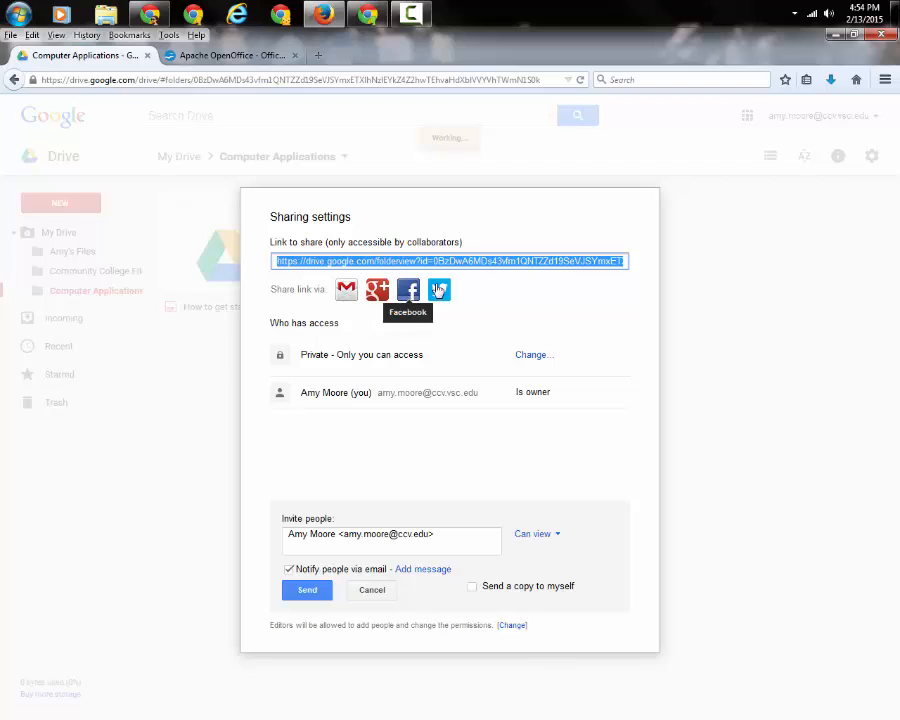
pyautogui.click(531, 356)
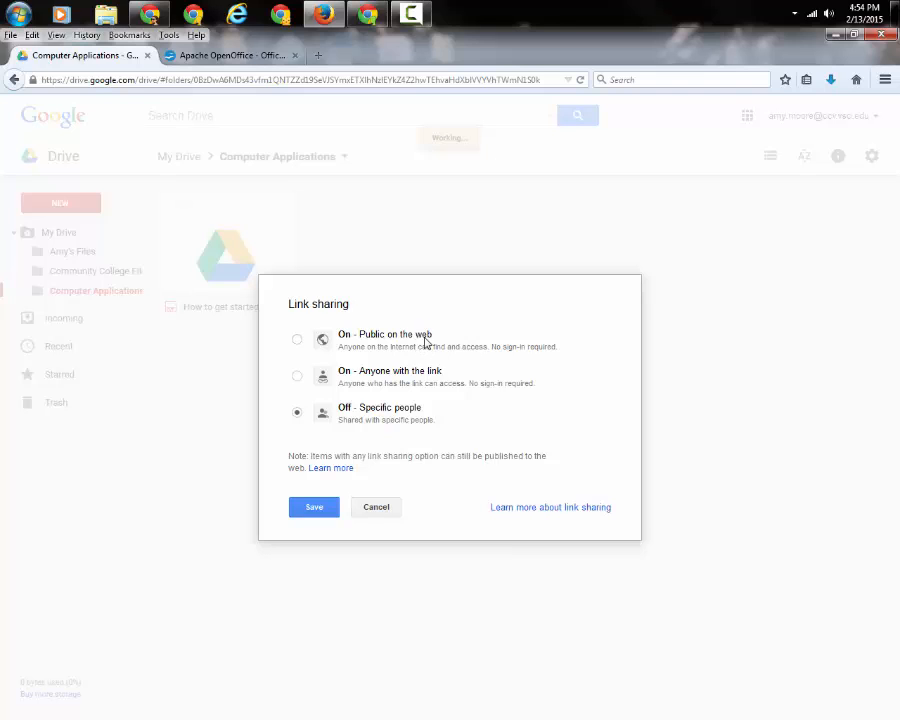
pyautogui.click(376, 507)
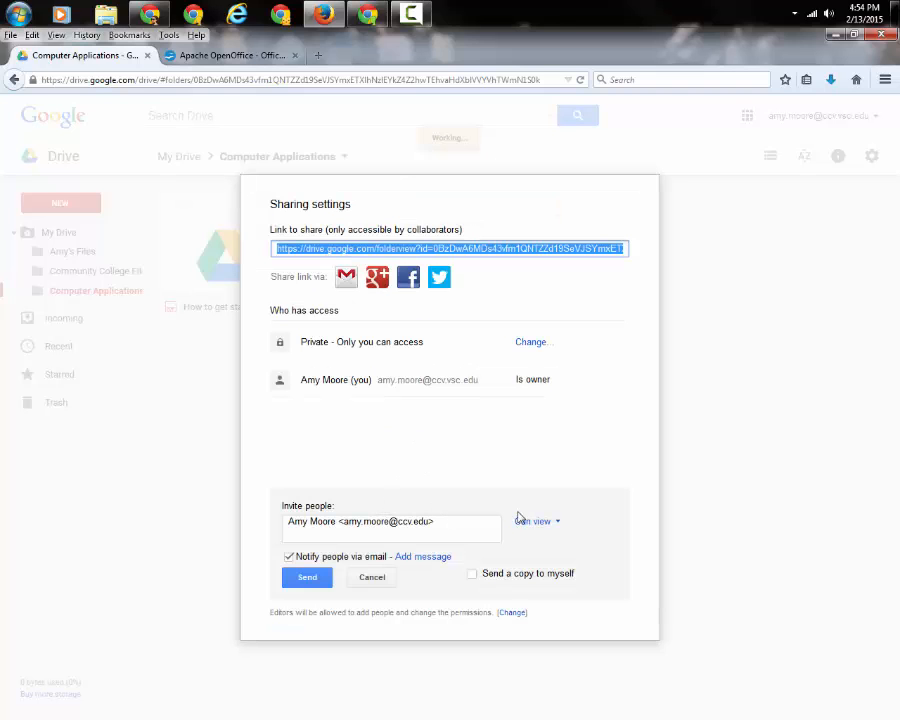
pyautogui.click(555, 525)
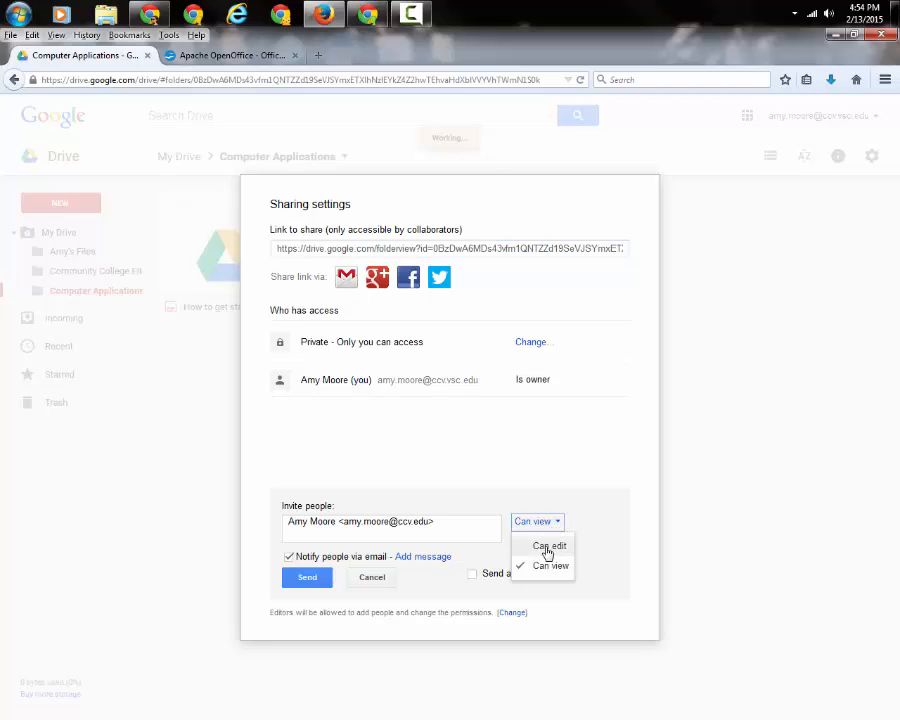
pyautogui.click(556, 526)
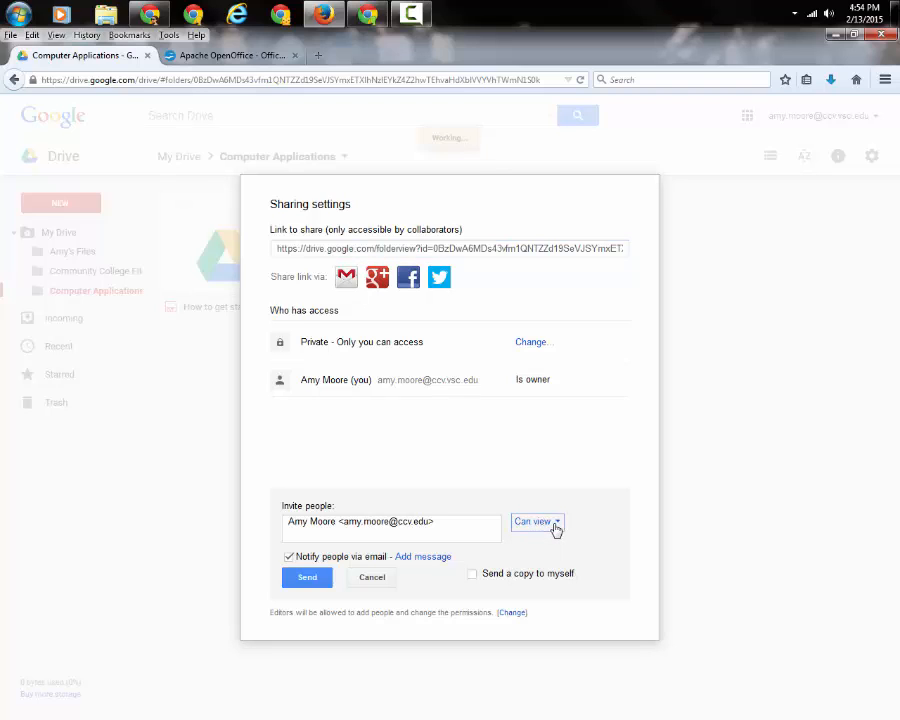
# Send the view-only invitation with email notification on and a short personal note to the recipient.
pyautogui.click(289, 557)
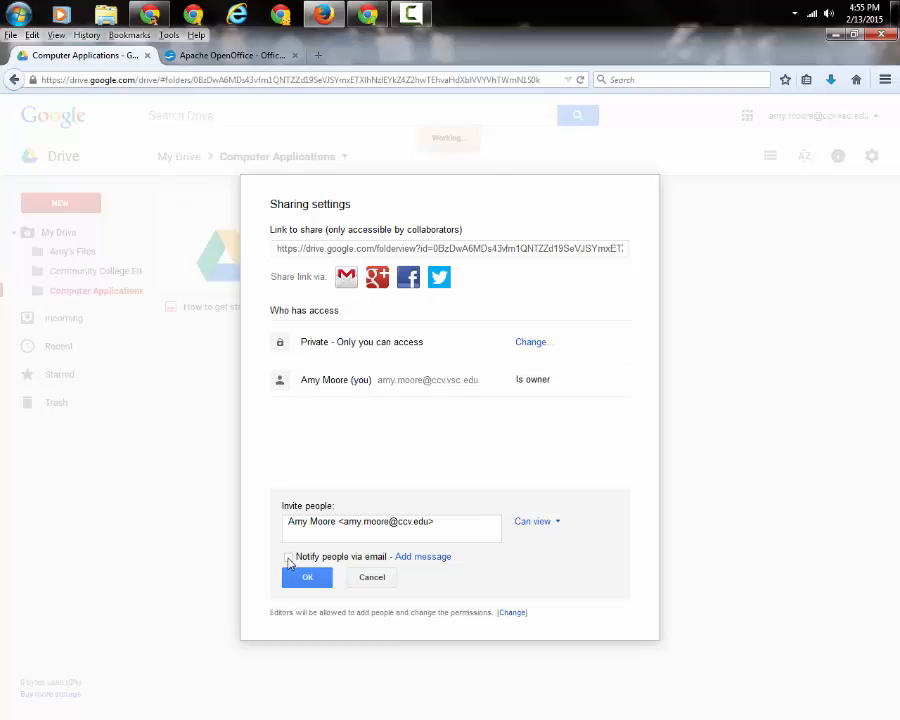
pyautogui.click(289, 558)
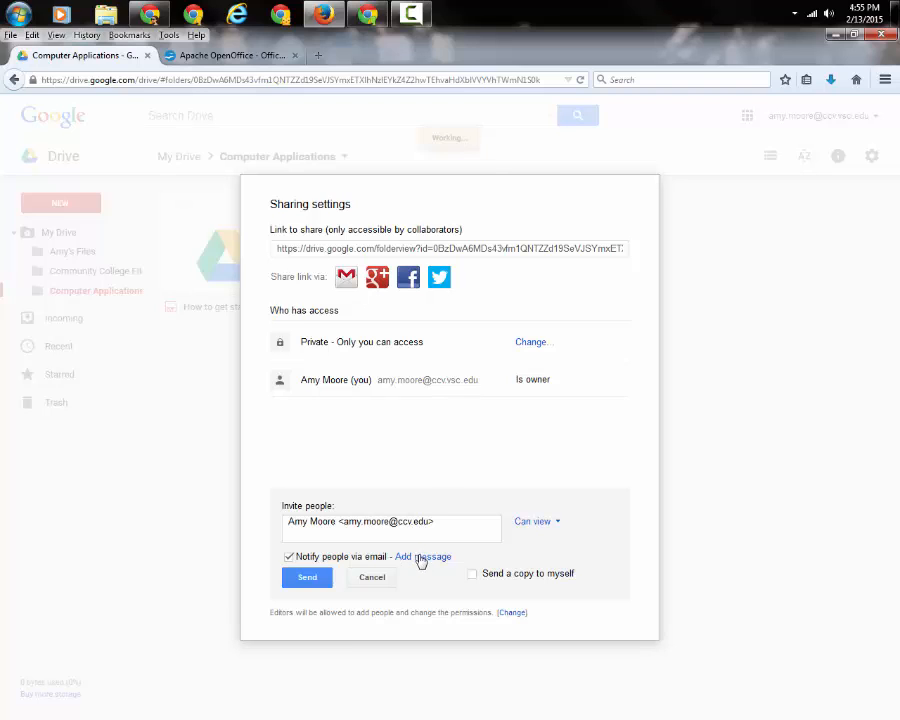
pyautogui.click(423, 557)
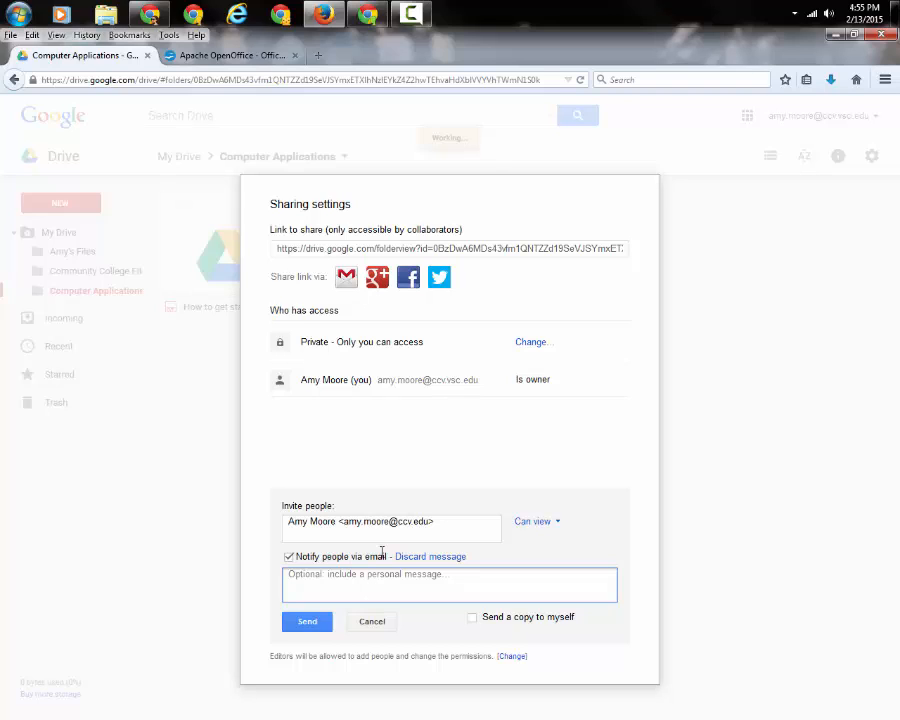
pyautogui.write("Hi, Amy. I'm sharing this folder")
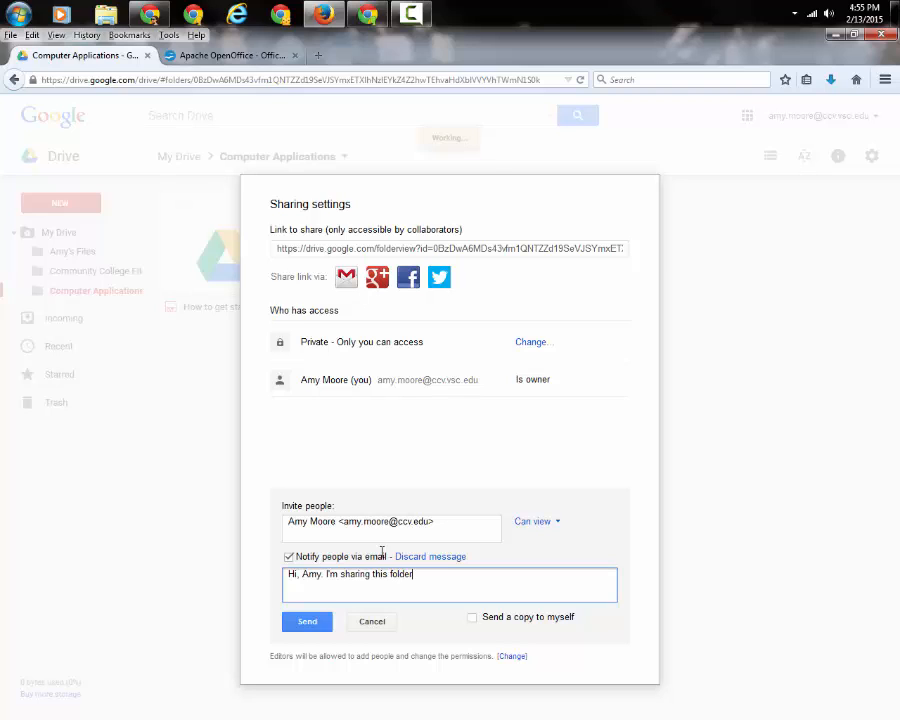
pyautogui.write(" with you so you can see how I've organized my homework. Thank you.")
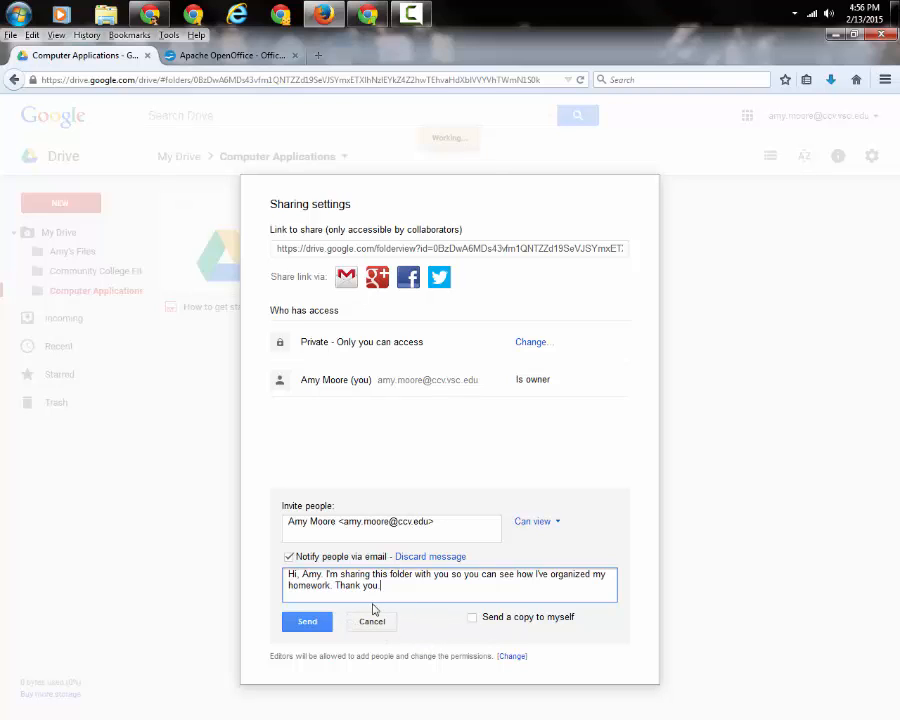
pyautogui.click(305, 620)
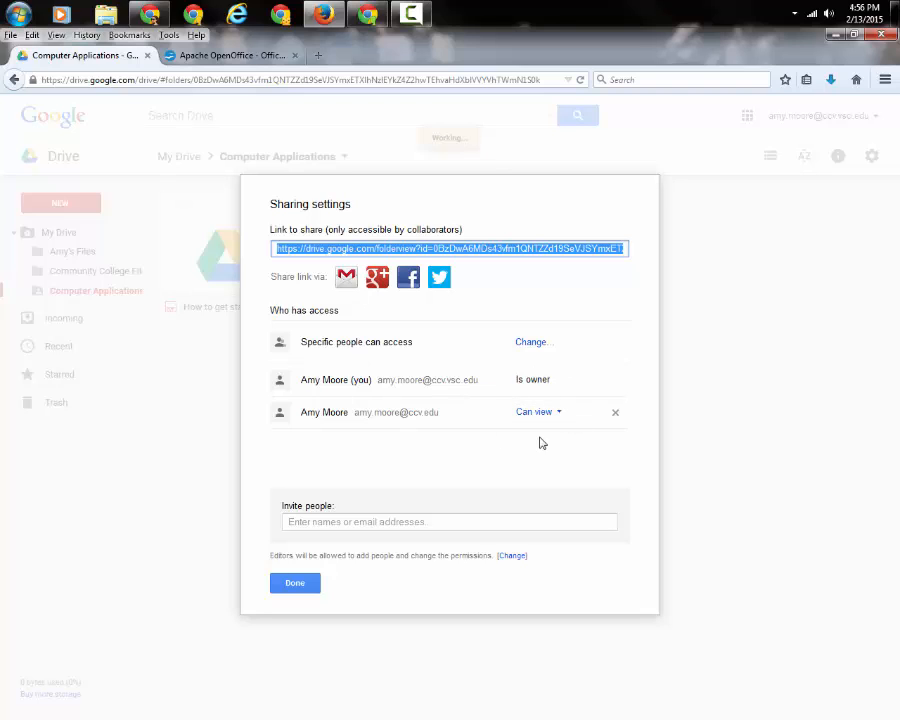
# Keep the recipient's access at Can view and close the sharing settings.
pyautogui.click(560, 414)
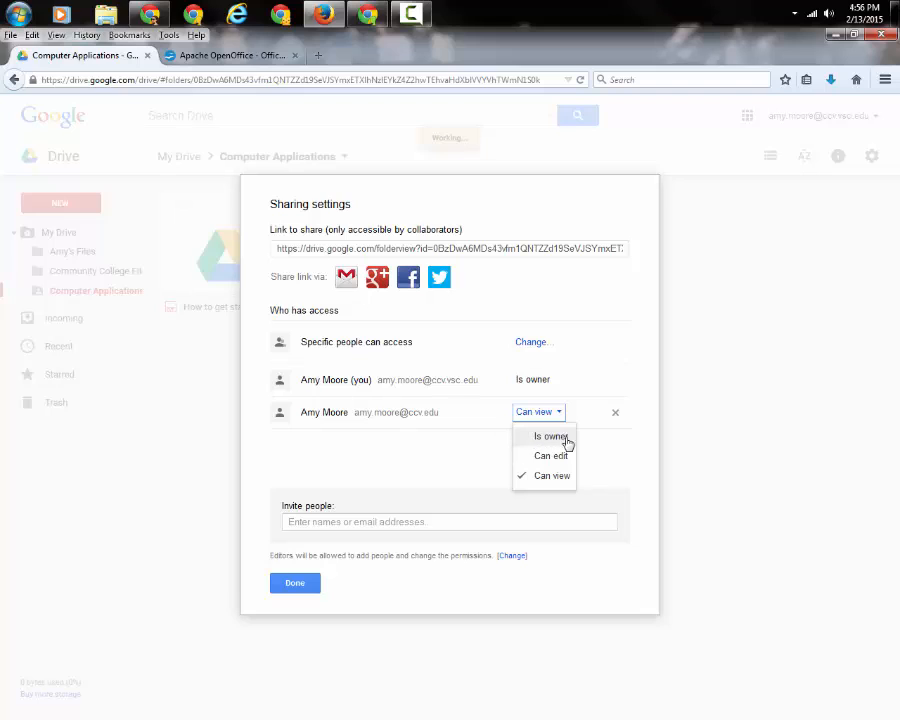
pyautogui.click(639, 395)
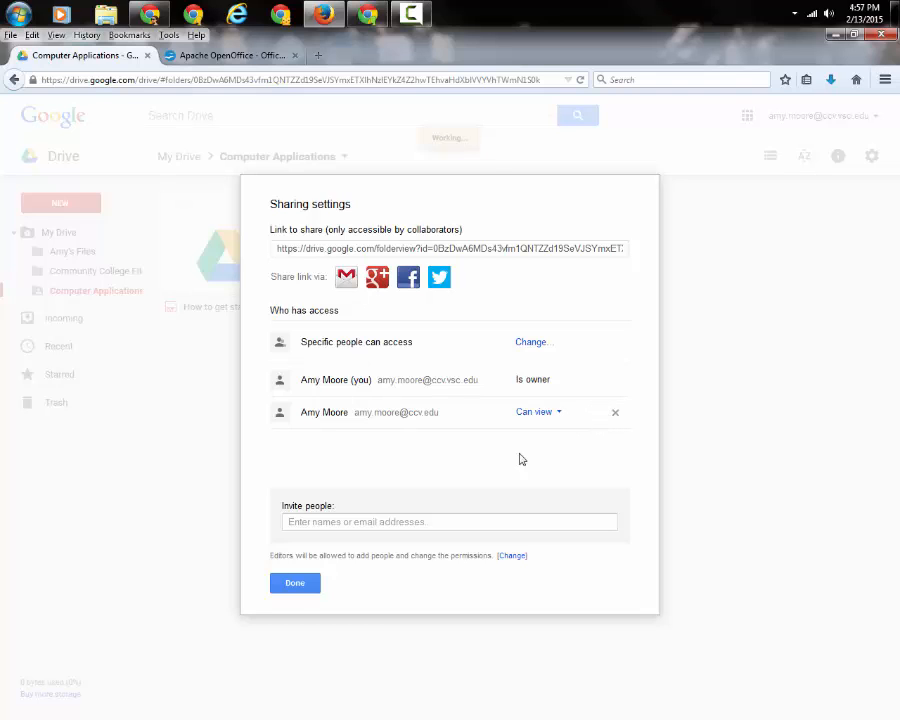
pyautogui.click(296, 585)
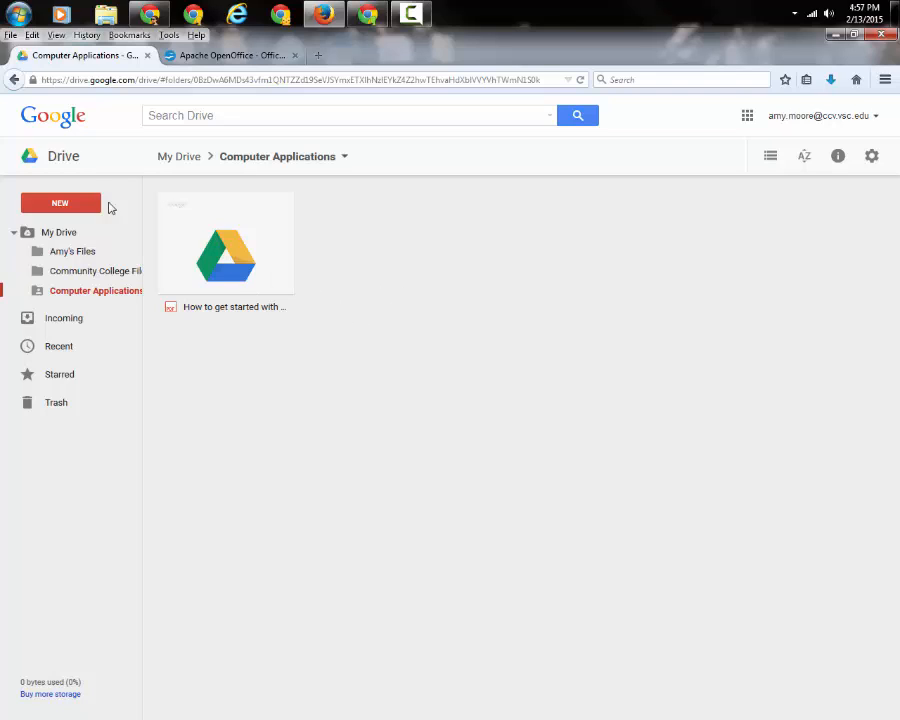
# Browse Incoming, check Favorite Color V005's more actions, then view Recent, Starred and Trash.
pyautogui.click(68, 319)
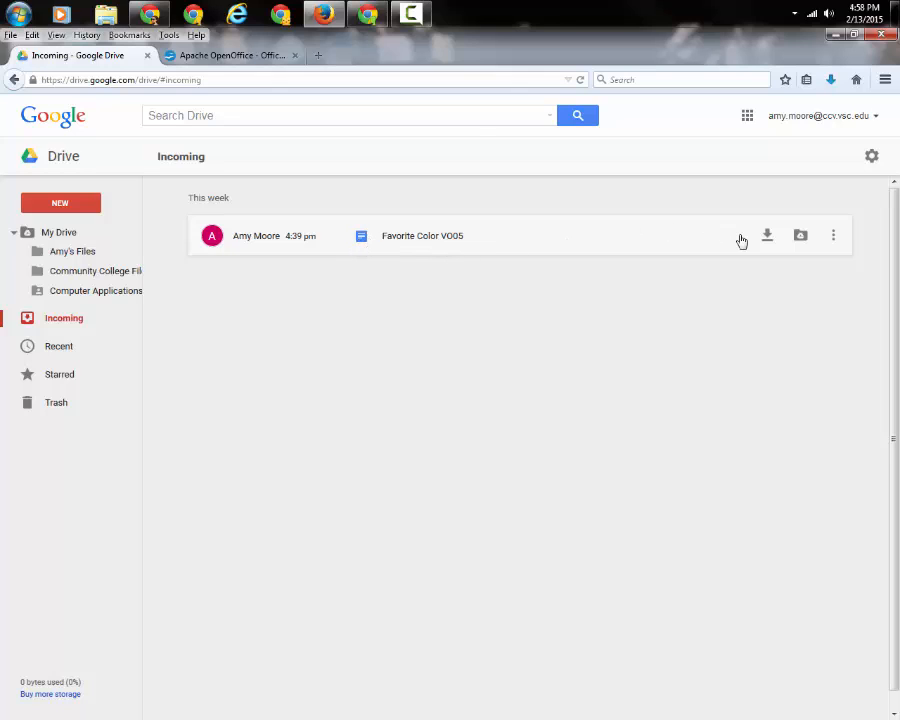
pyautogui.click(835, 240)
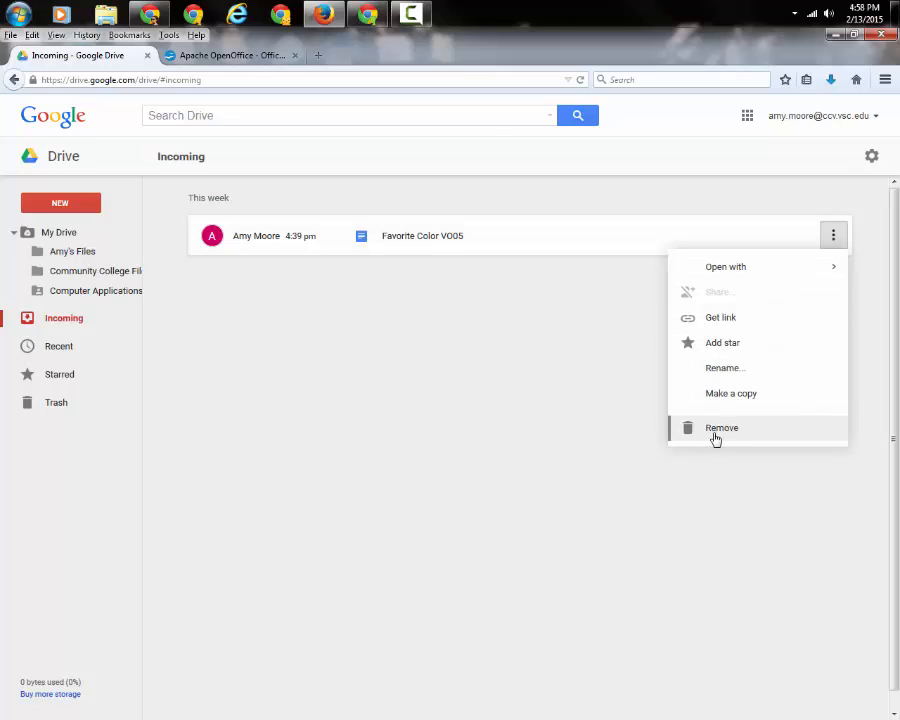
pyautogui.moveTo(829, 259)
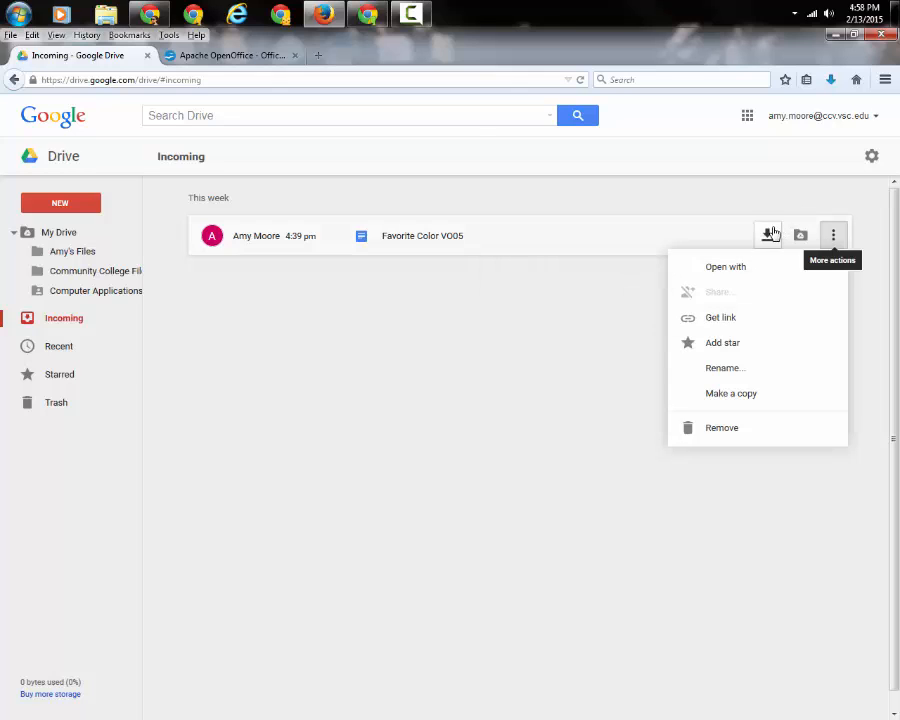
pyautogui.click(42, 349)
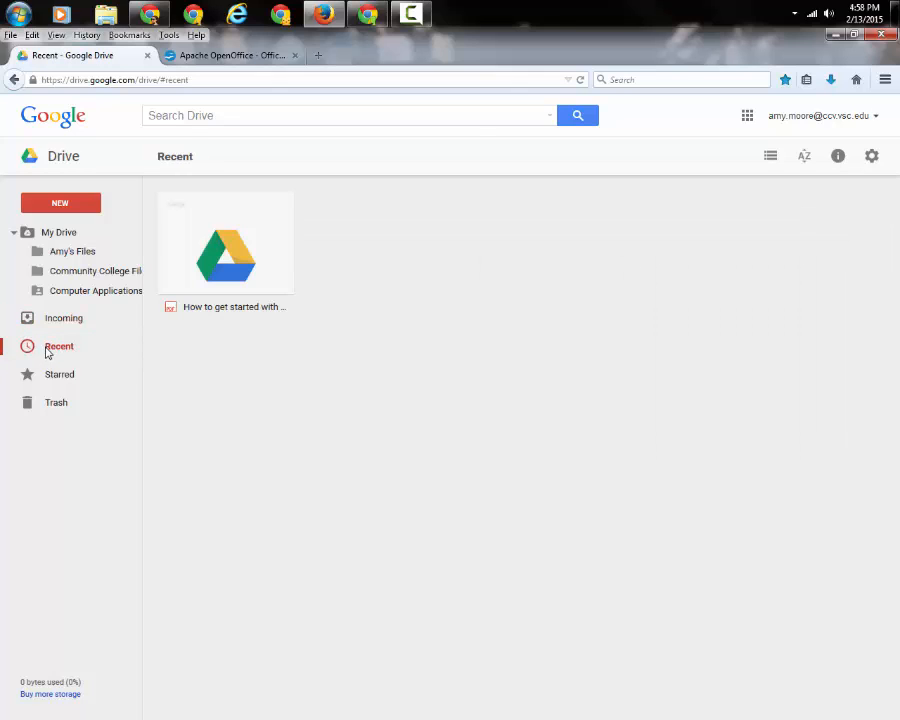
pyautogui.click(50, 376)
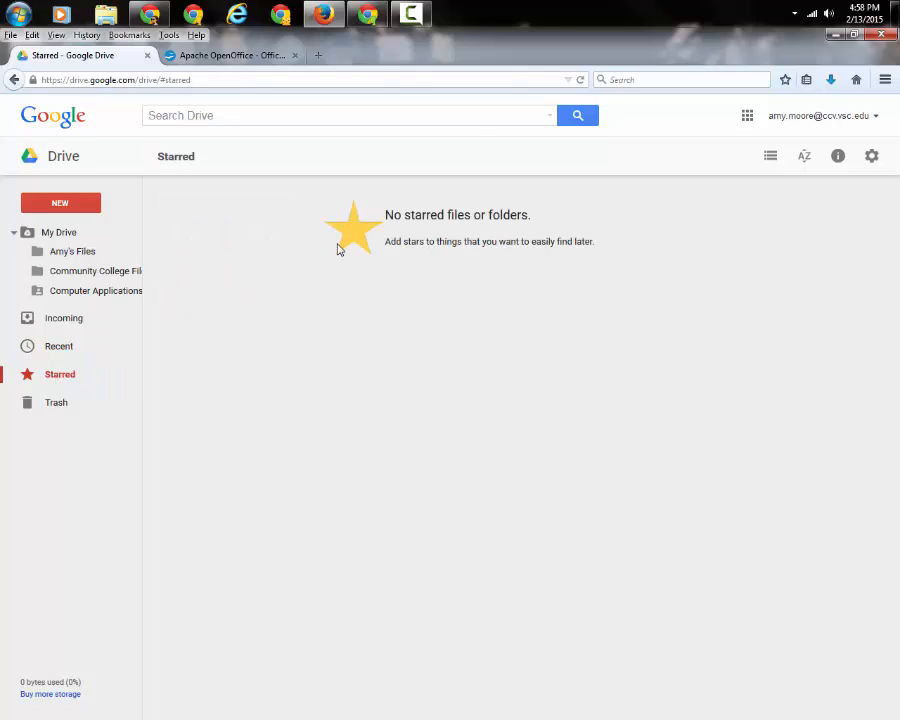
pyautogui.click(57, 404)
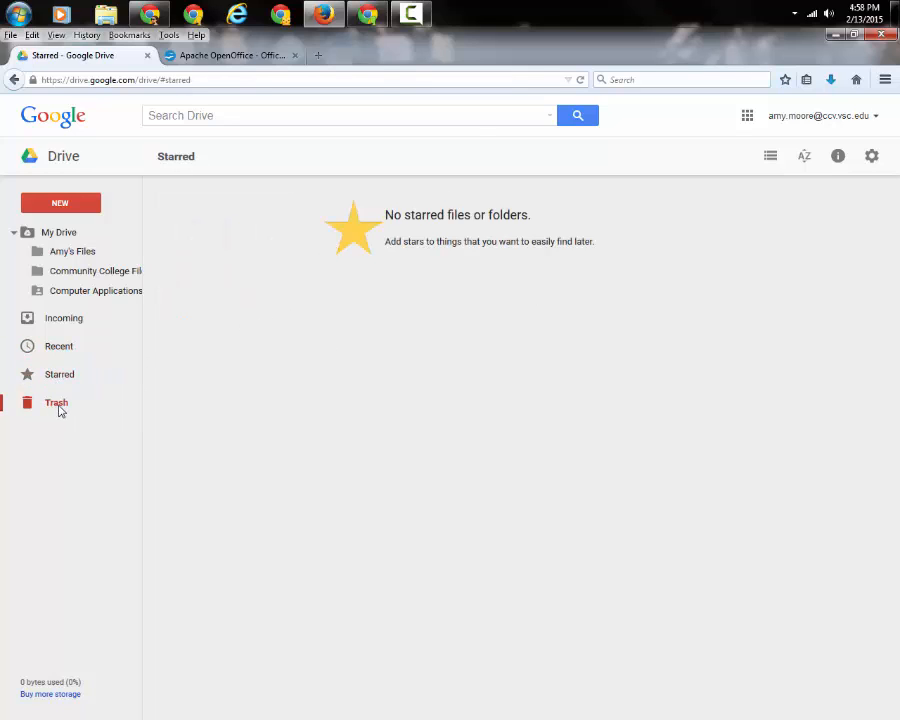